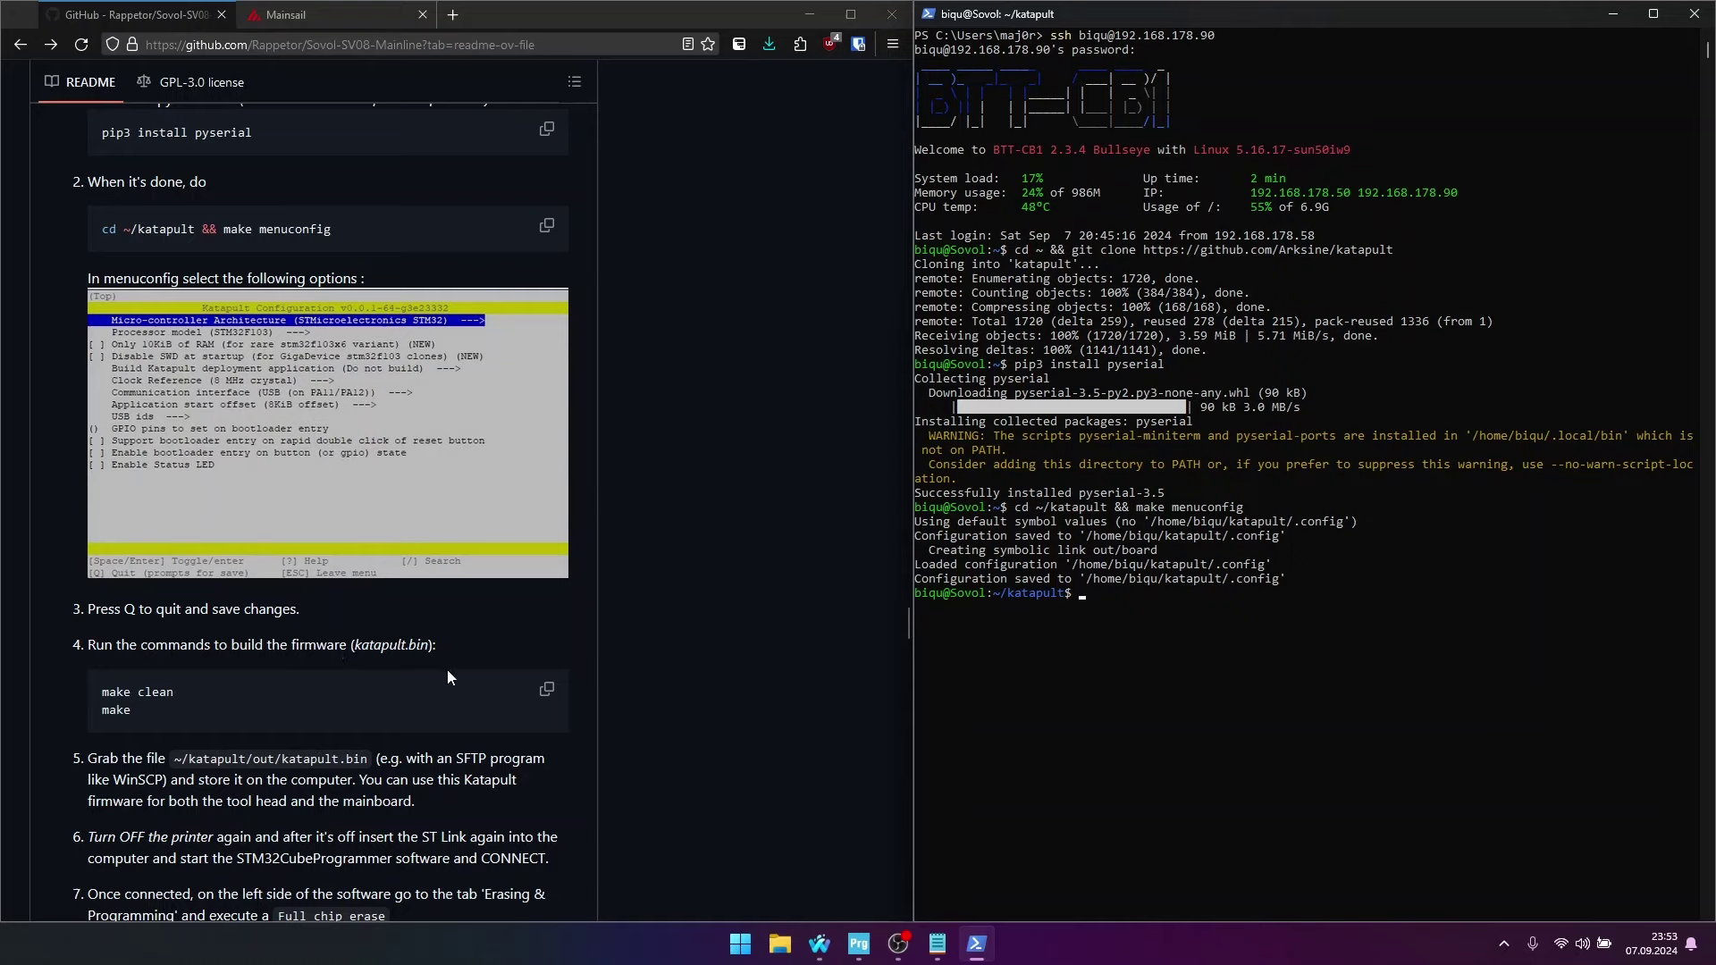
Run make clean and make in the ~/katapult directory to build the Katapult firmware
{"action": "left_click", "coordinate": [1104, 644]}
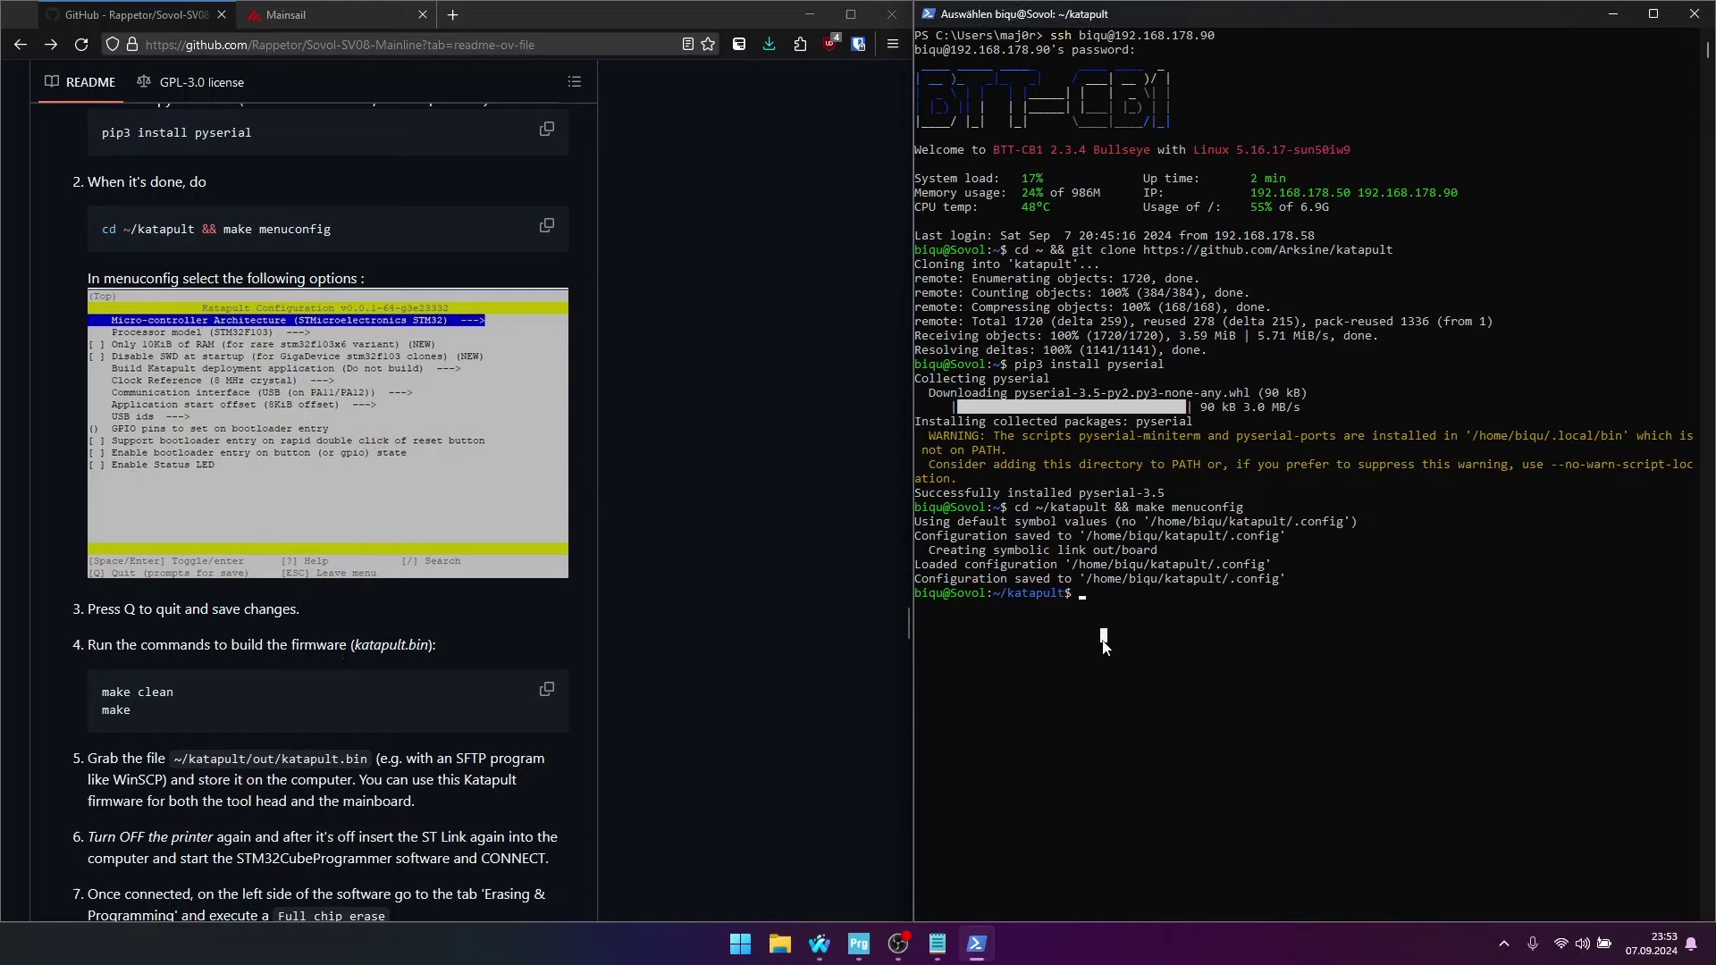
{"action": "type", "text": "make "}
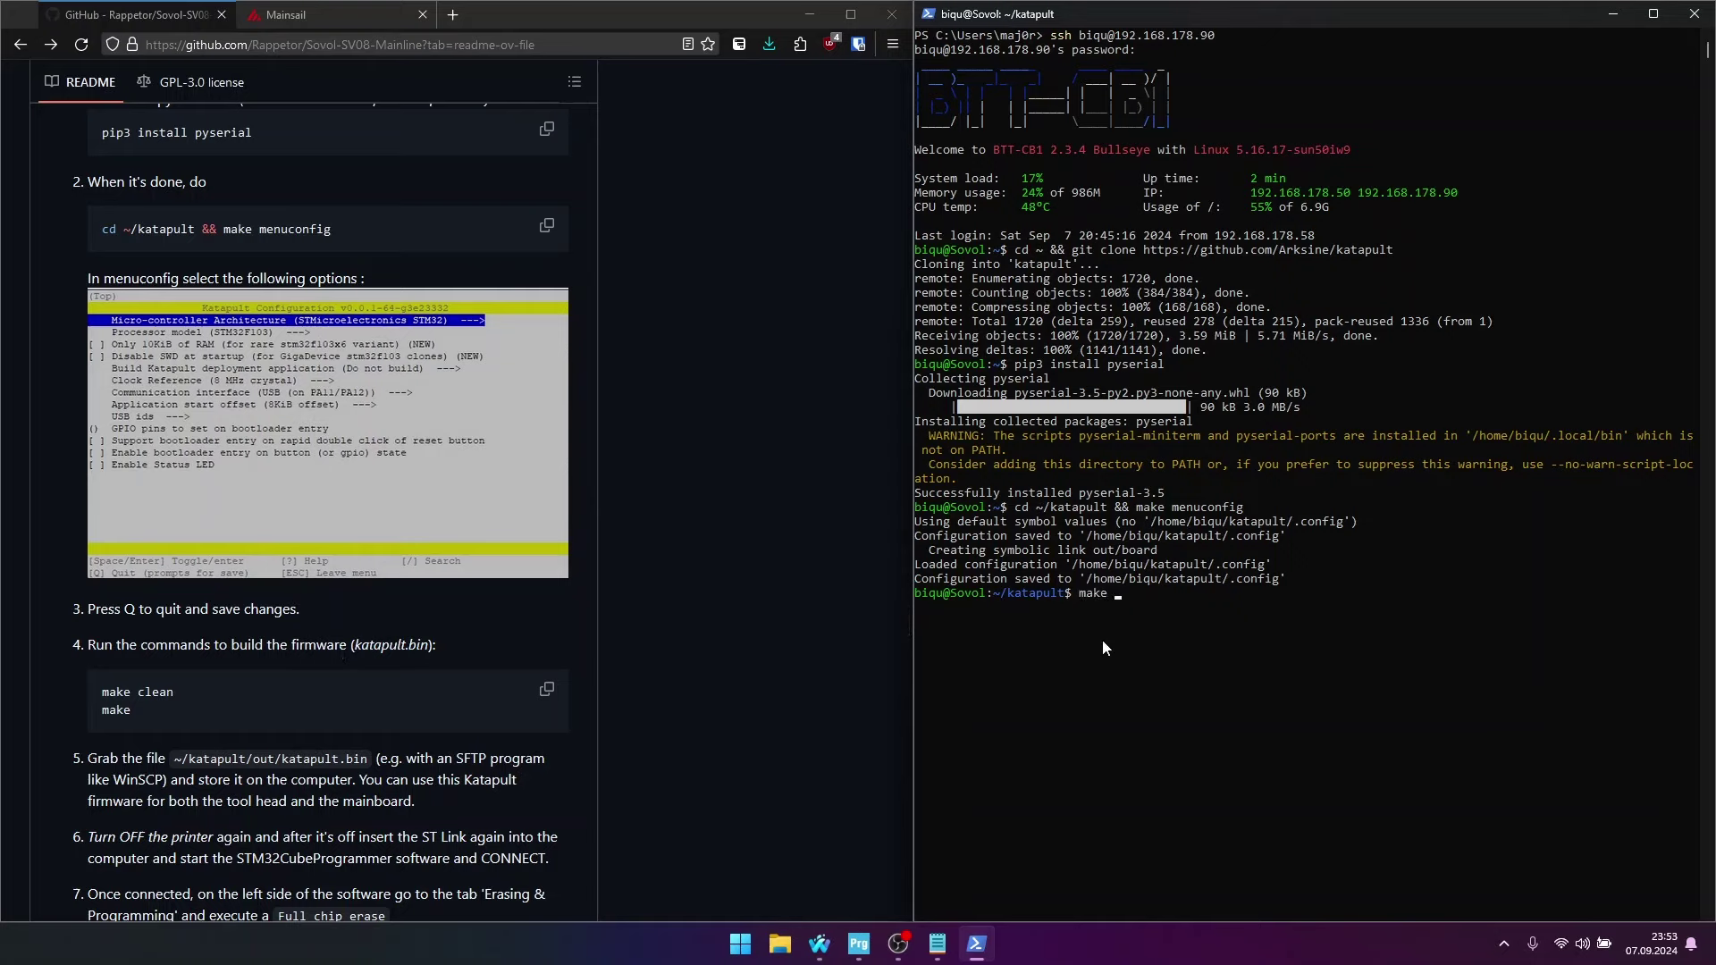
{"action": "type", "text": "clean"}
{"action": "key", "text": "Return"}
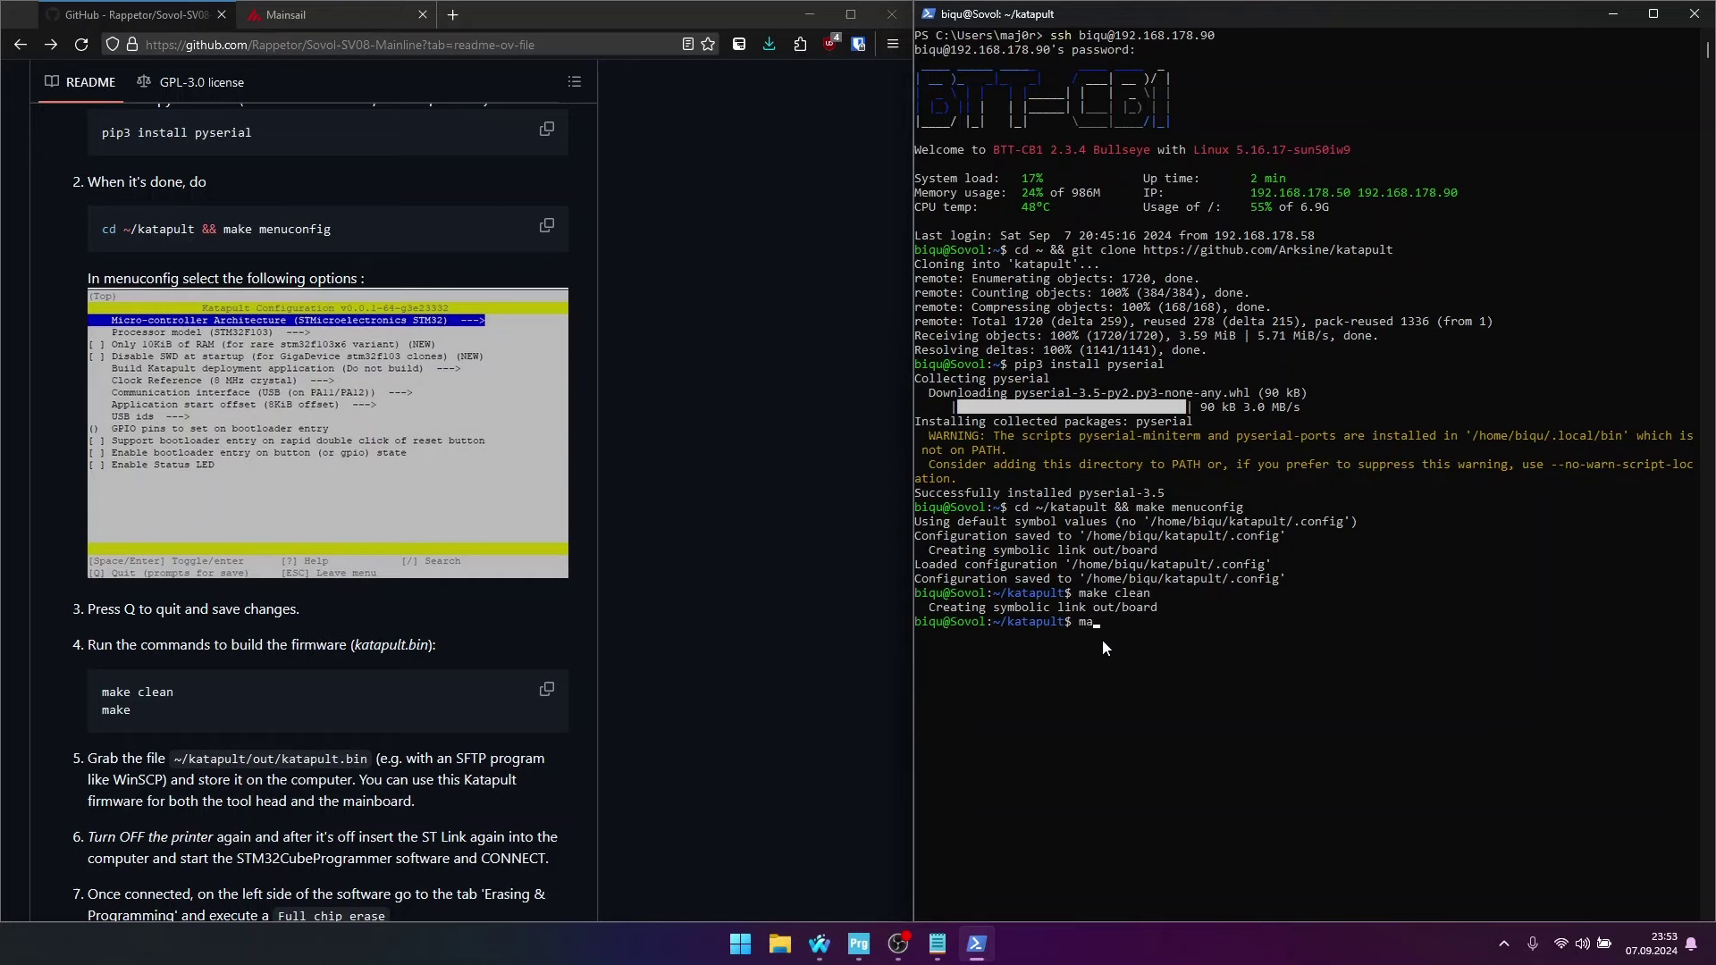
{"action": "key", "text": "Return"}
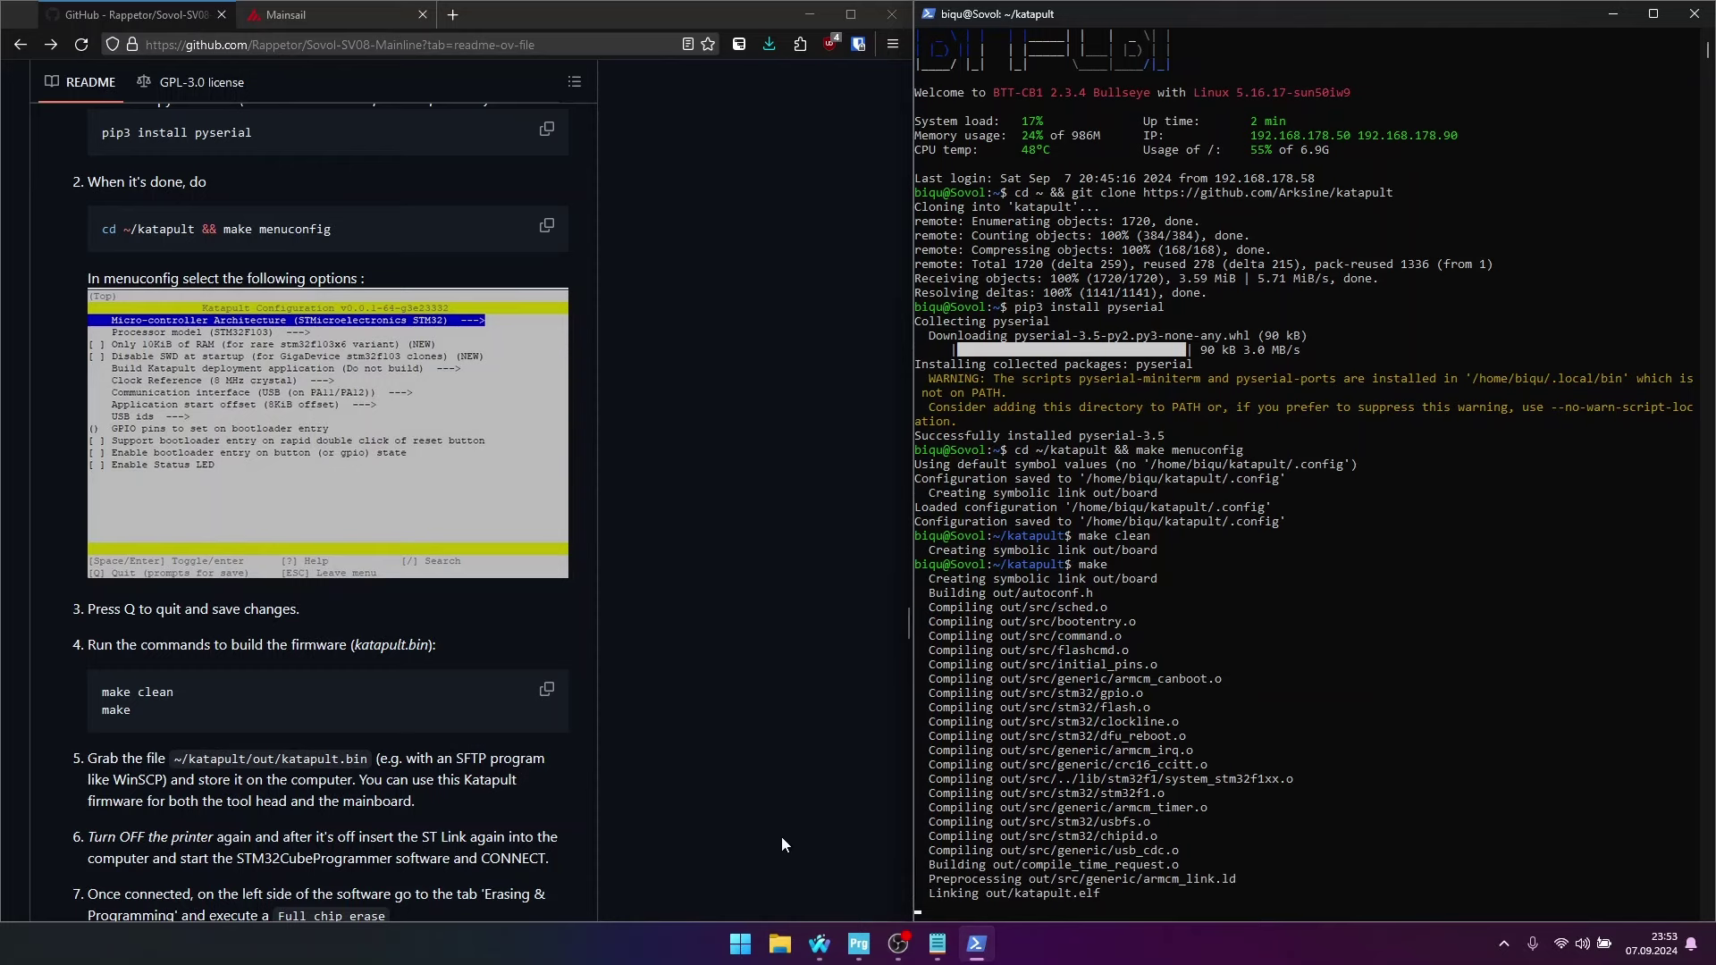
Launch WinSCP and log in to the printer with the saved biqu Wifi session
{"action": "left_click", "coordinate": [740, 944]}
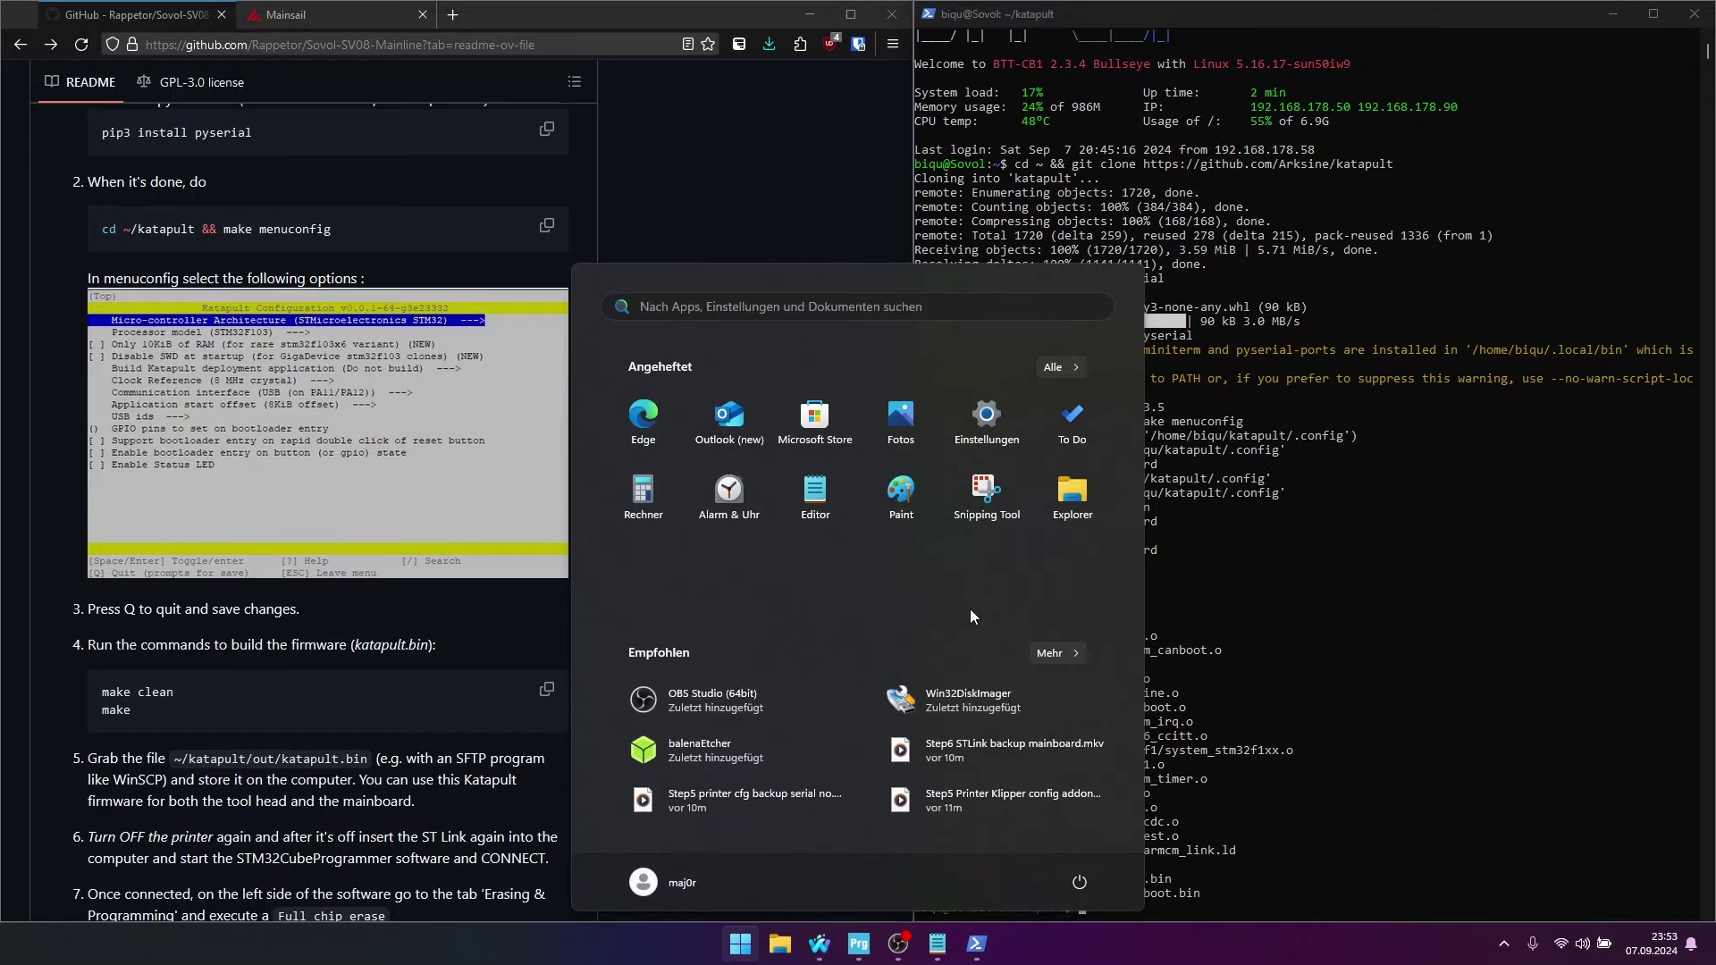
{"action": "left_click", "coordinate": [1051, 370]}
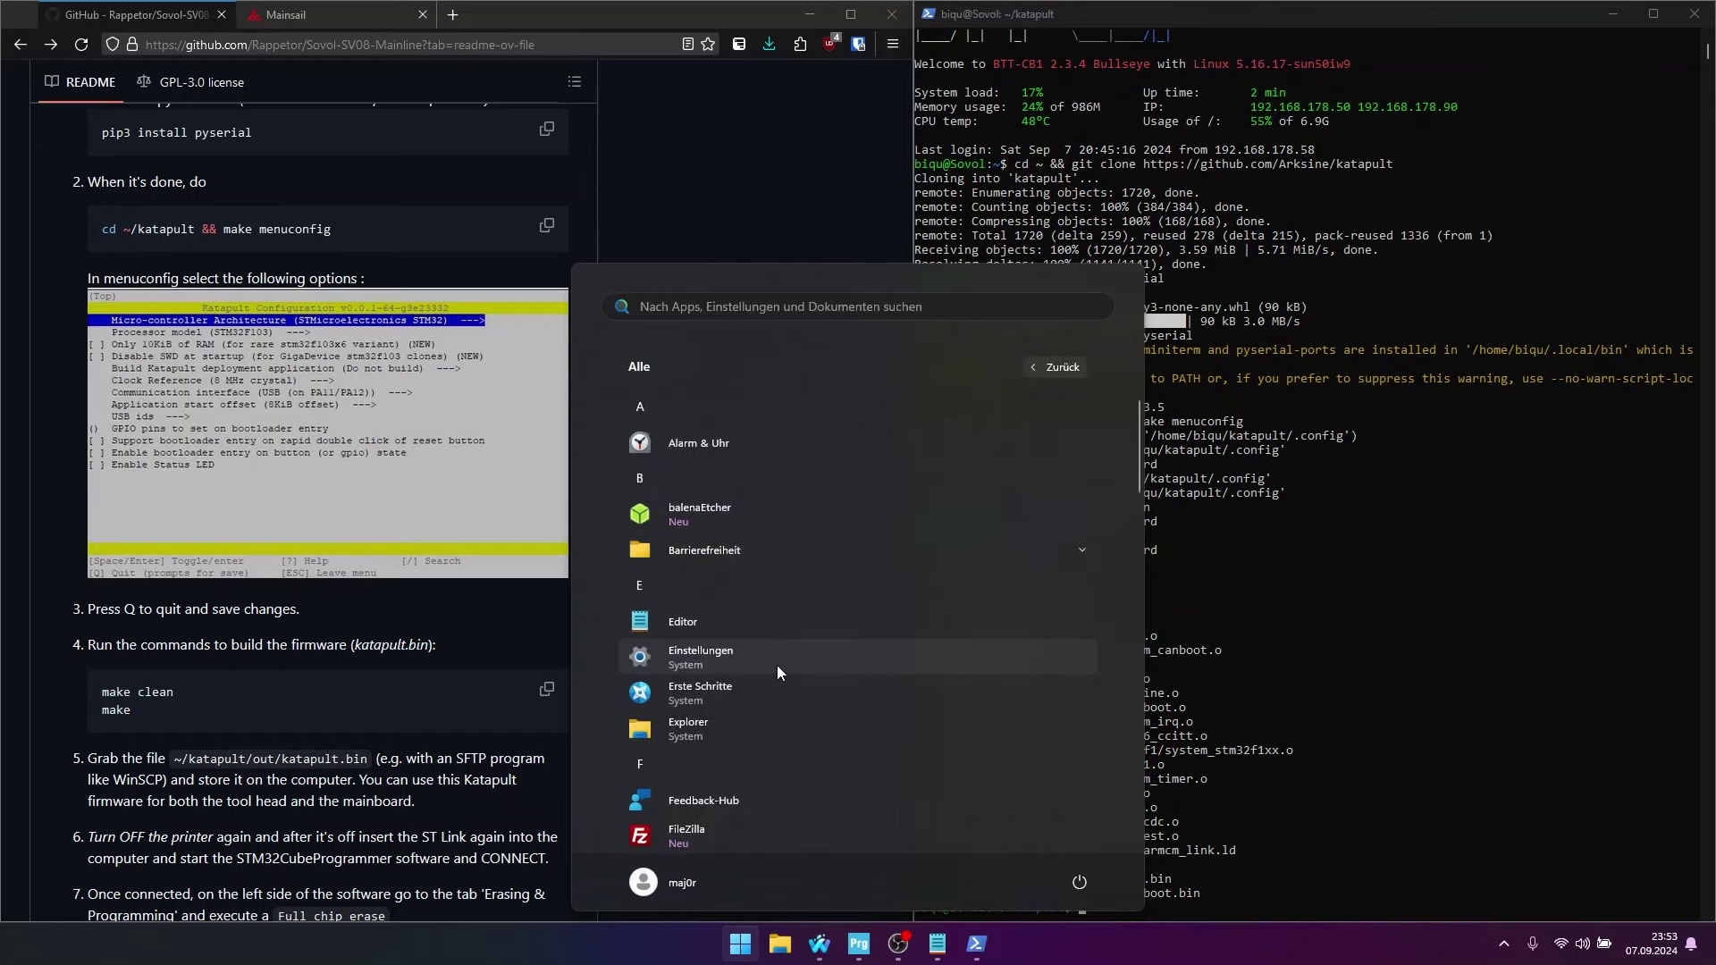
{"action": "scroll", "coordinate": [776, 665], "scroll_direction": "down", "scroll_amount": 15}
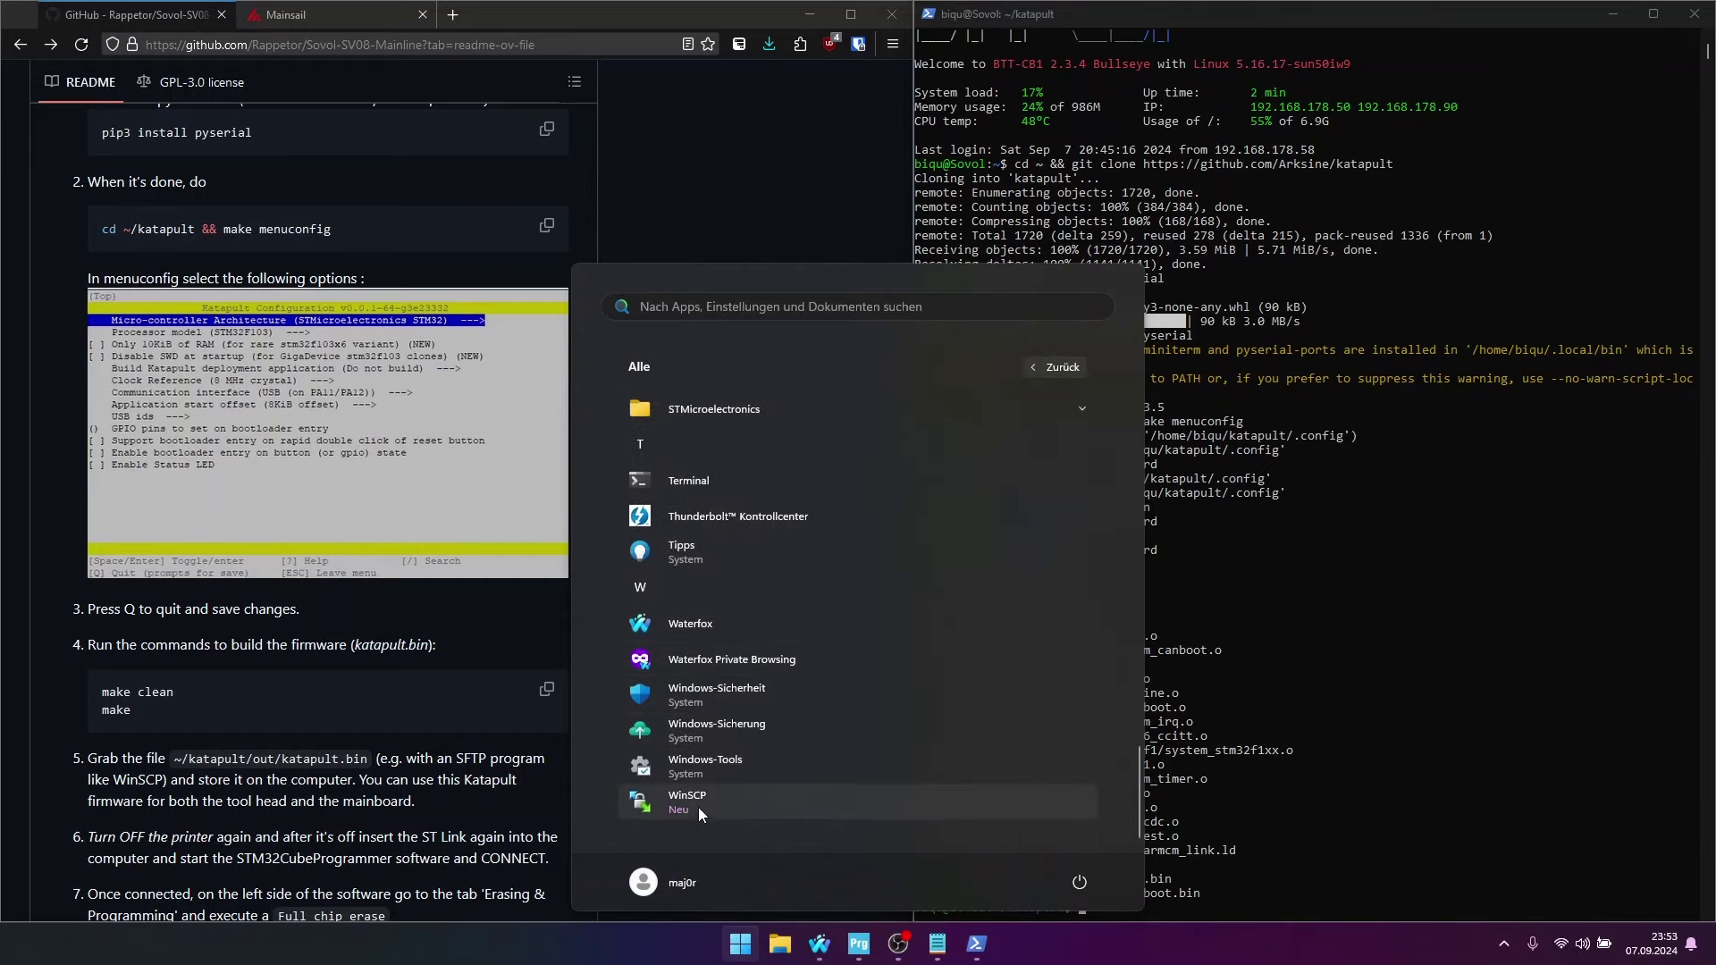
{"action": "left_click", "coordinate": [700, 806]}
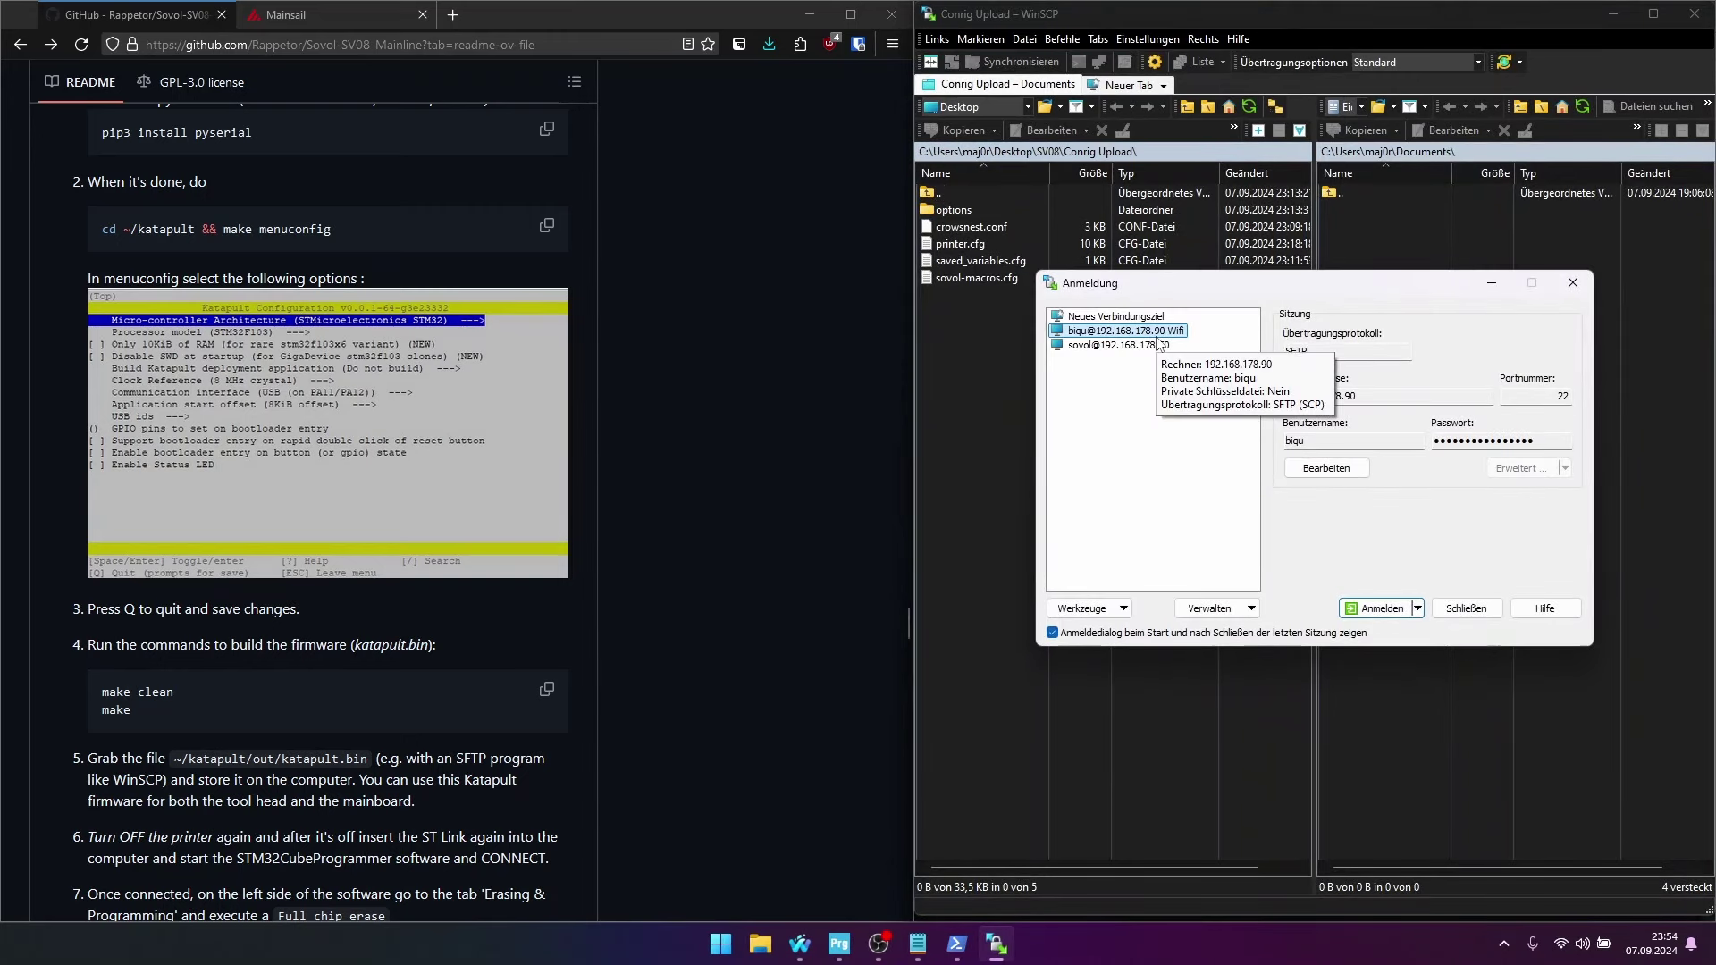
{"action": "left_click", "coordinate": [1144, 331]}
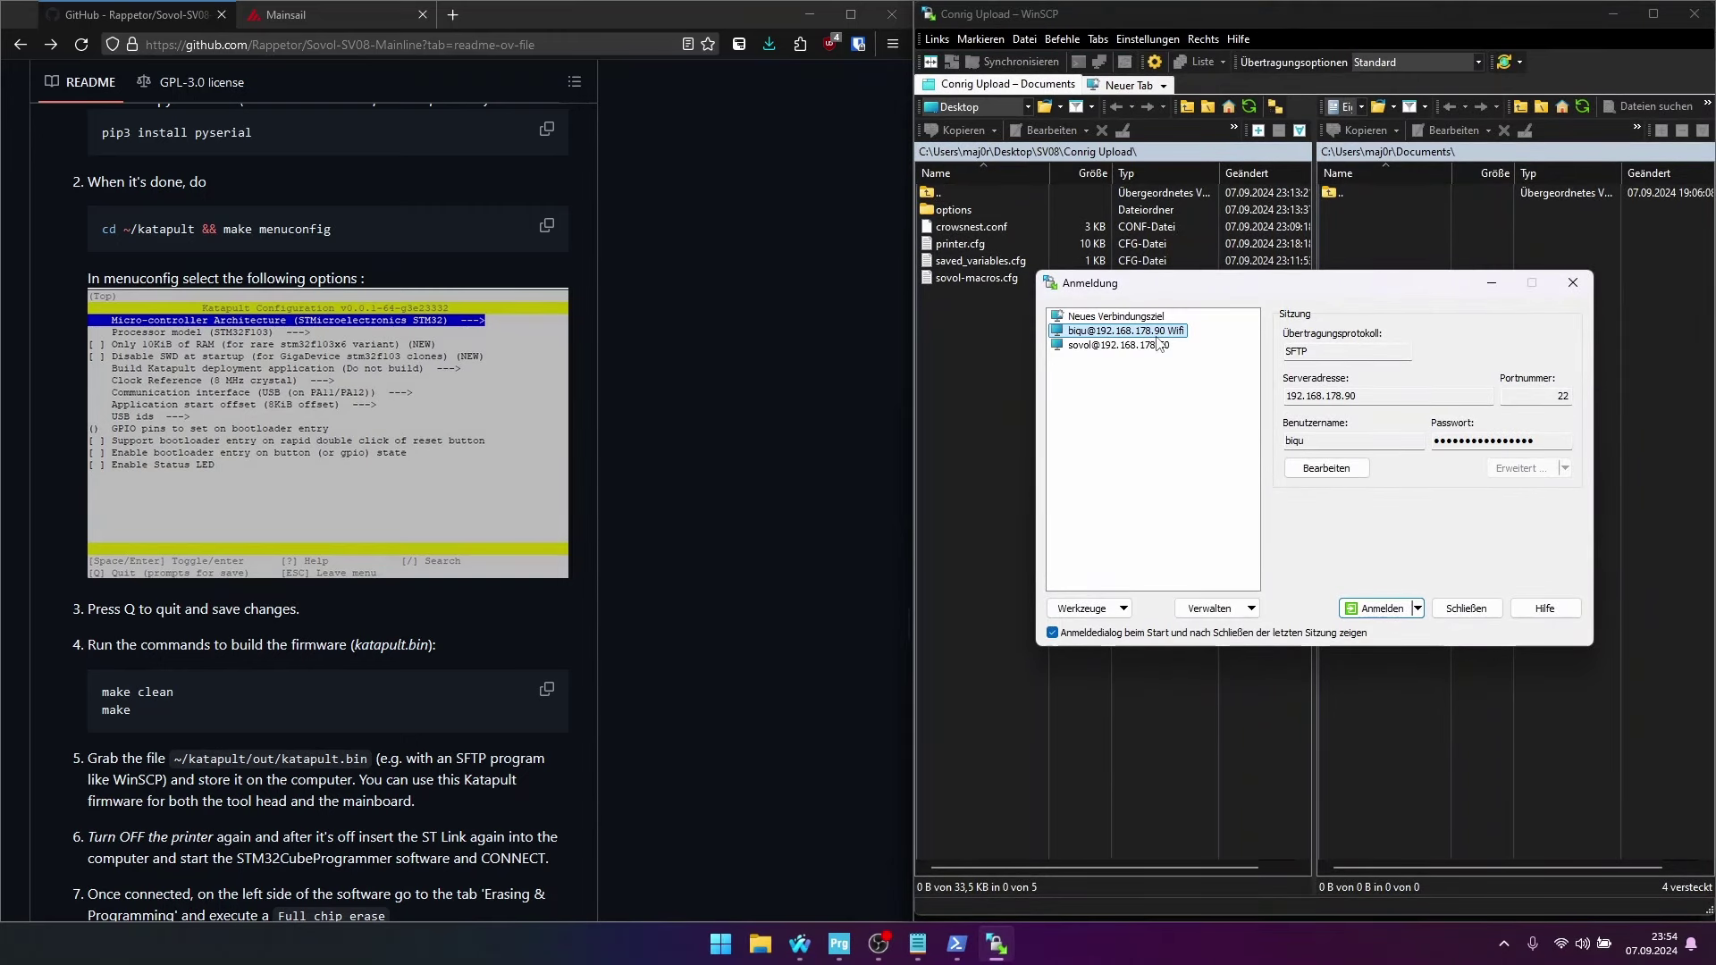
{"action": "left_click", "coordinate": [1364, 611]}
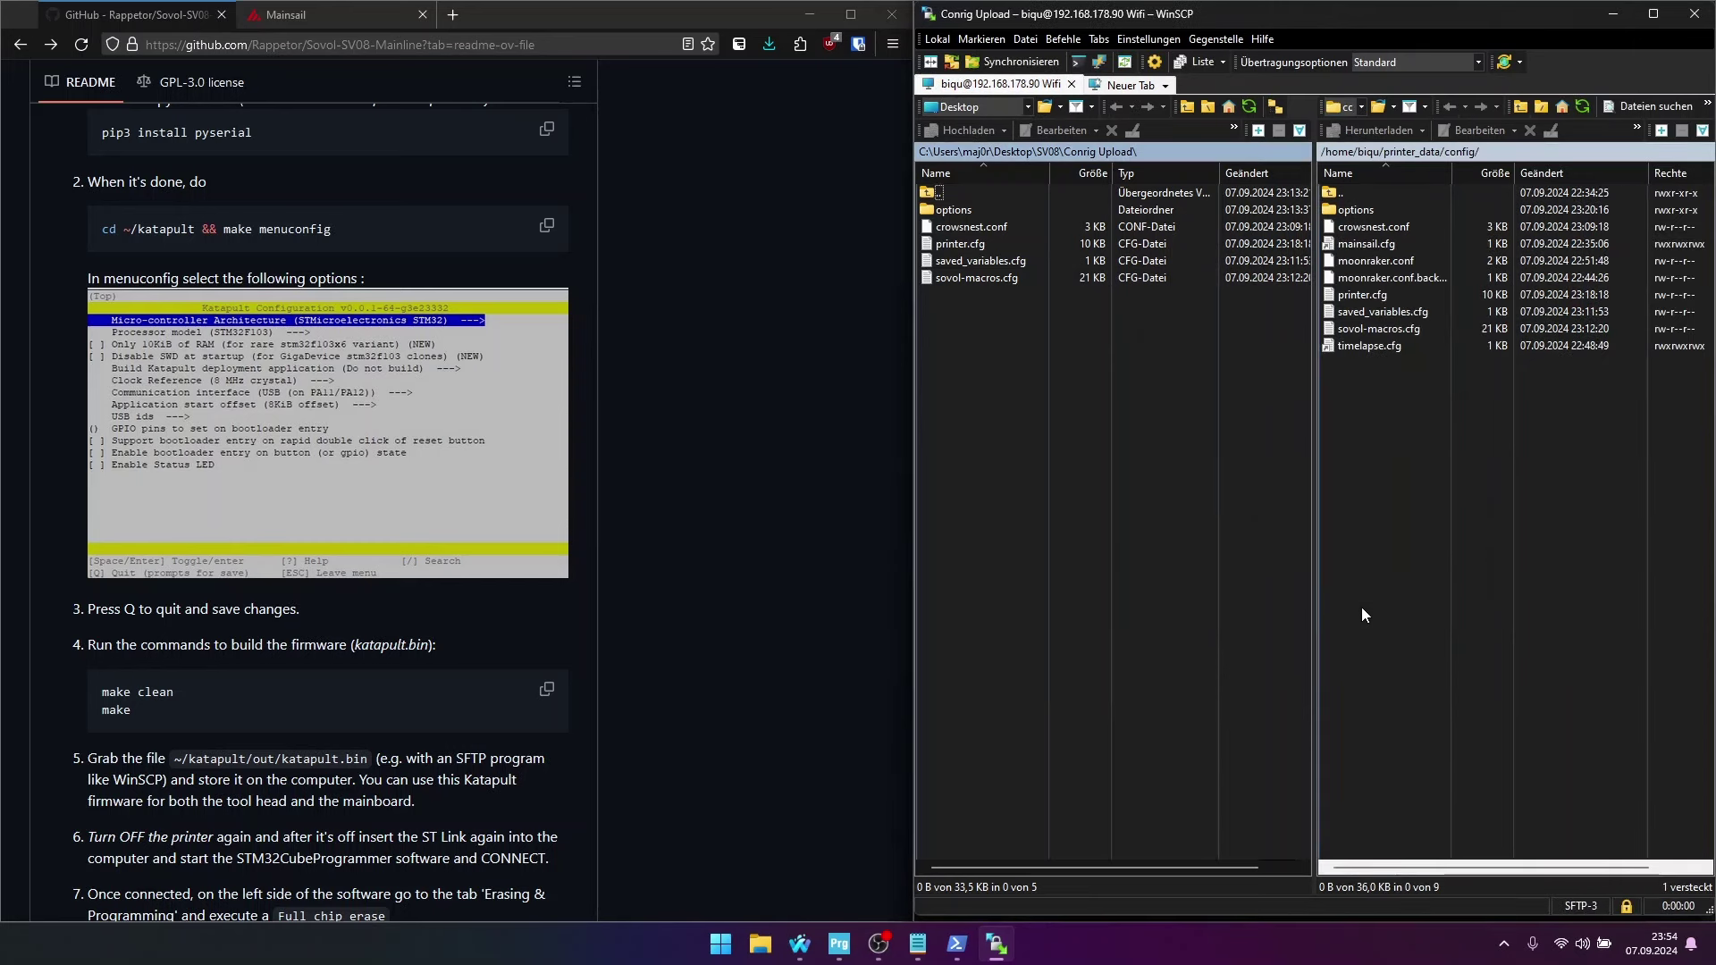
Go to the remote folder /home/biqu/katapult/out and check the finished build output in the terminal
{"action": "left_click", "coordinate": [1350, 154]}
{"action": "double_click", "coordinate": [1355, 209]}
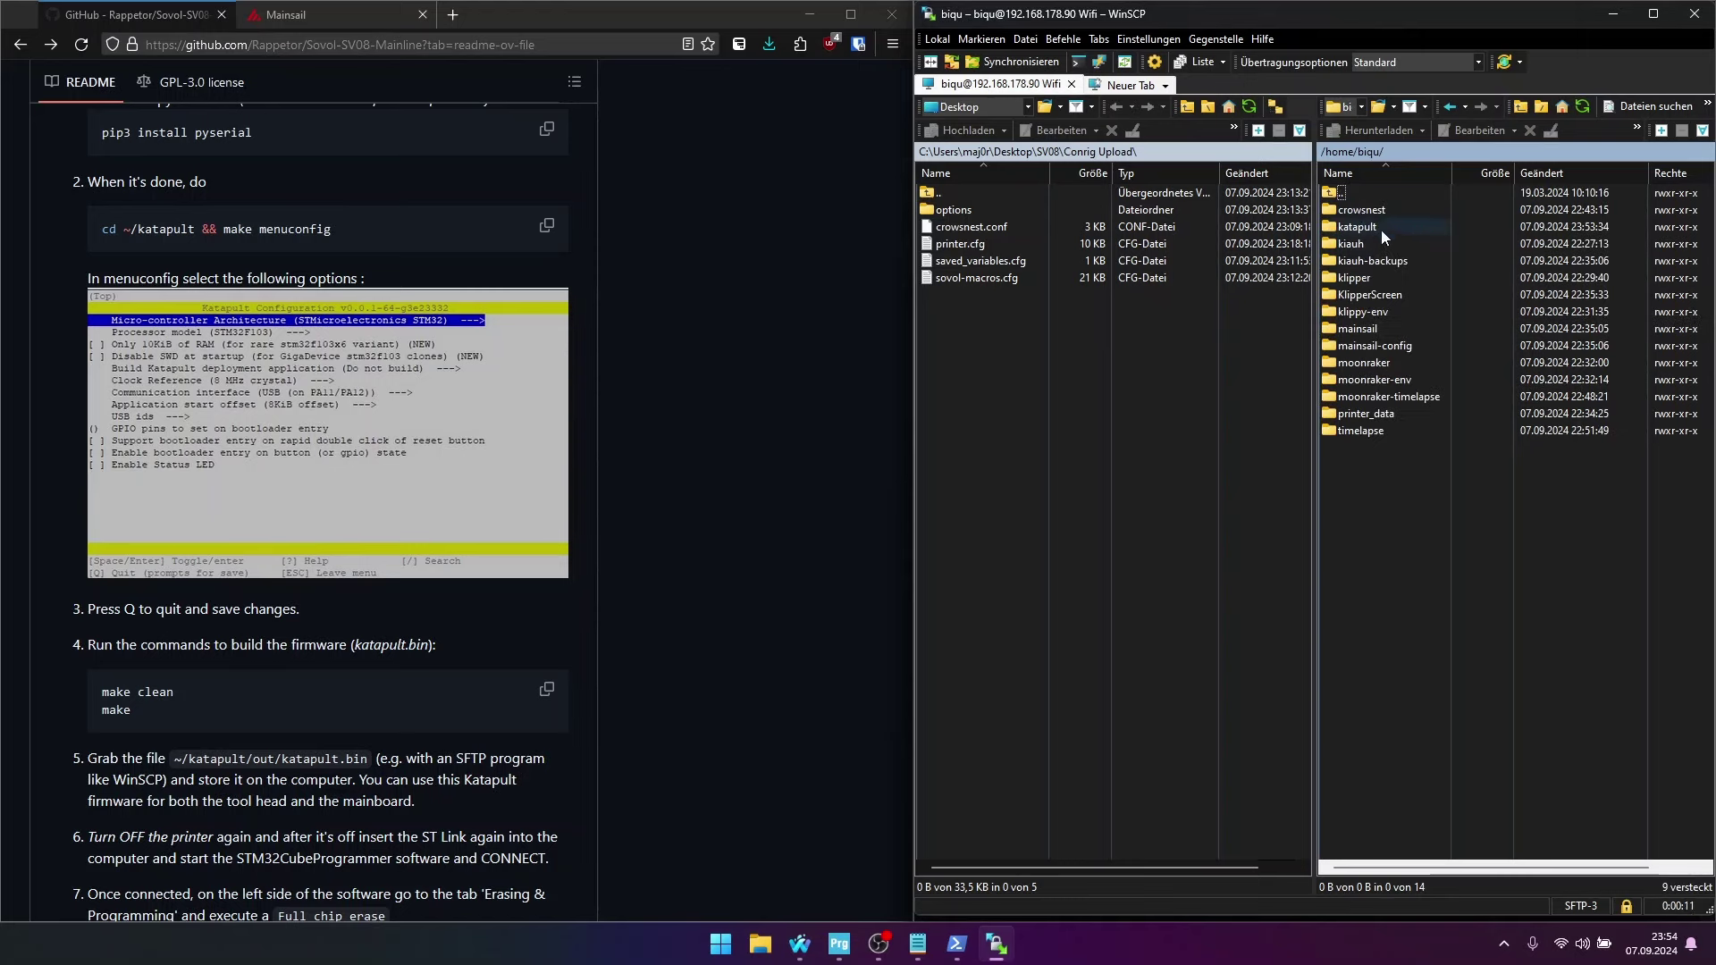
{"action": "double_click", "coordinate": [1381, 229]}
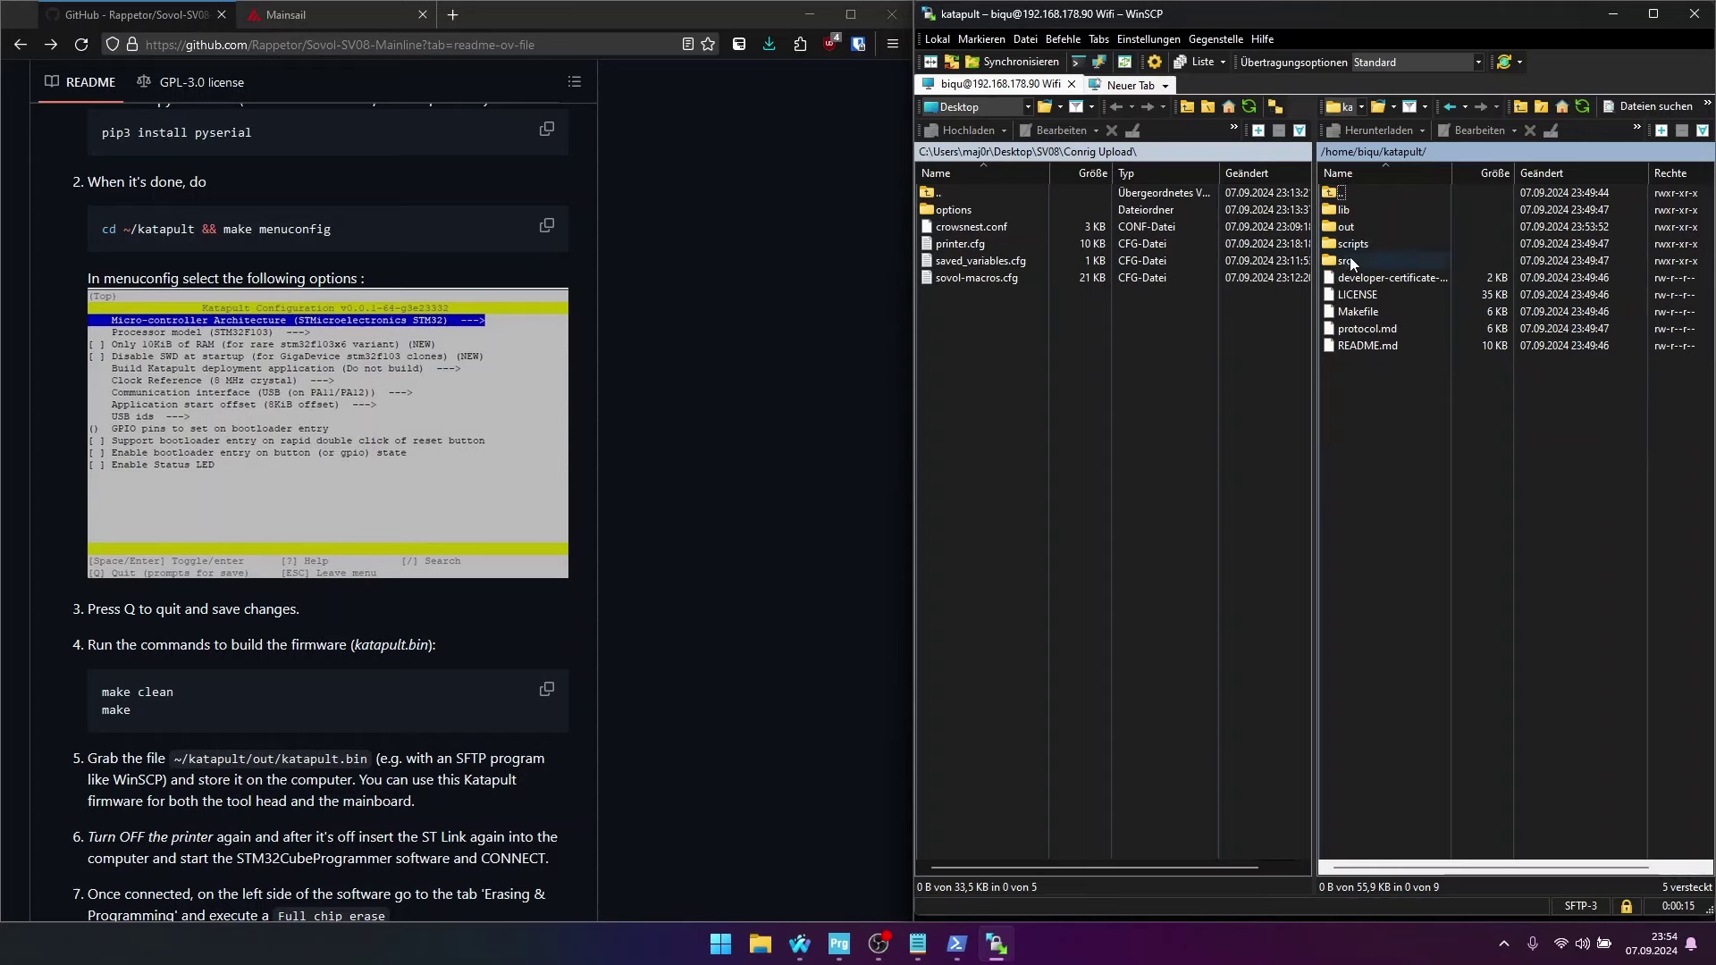
{"action": "right_click", "coordinate": [1359, 229]}
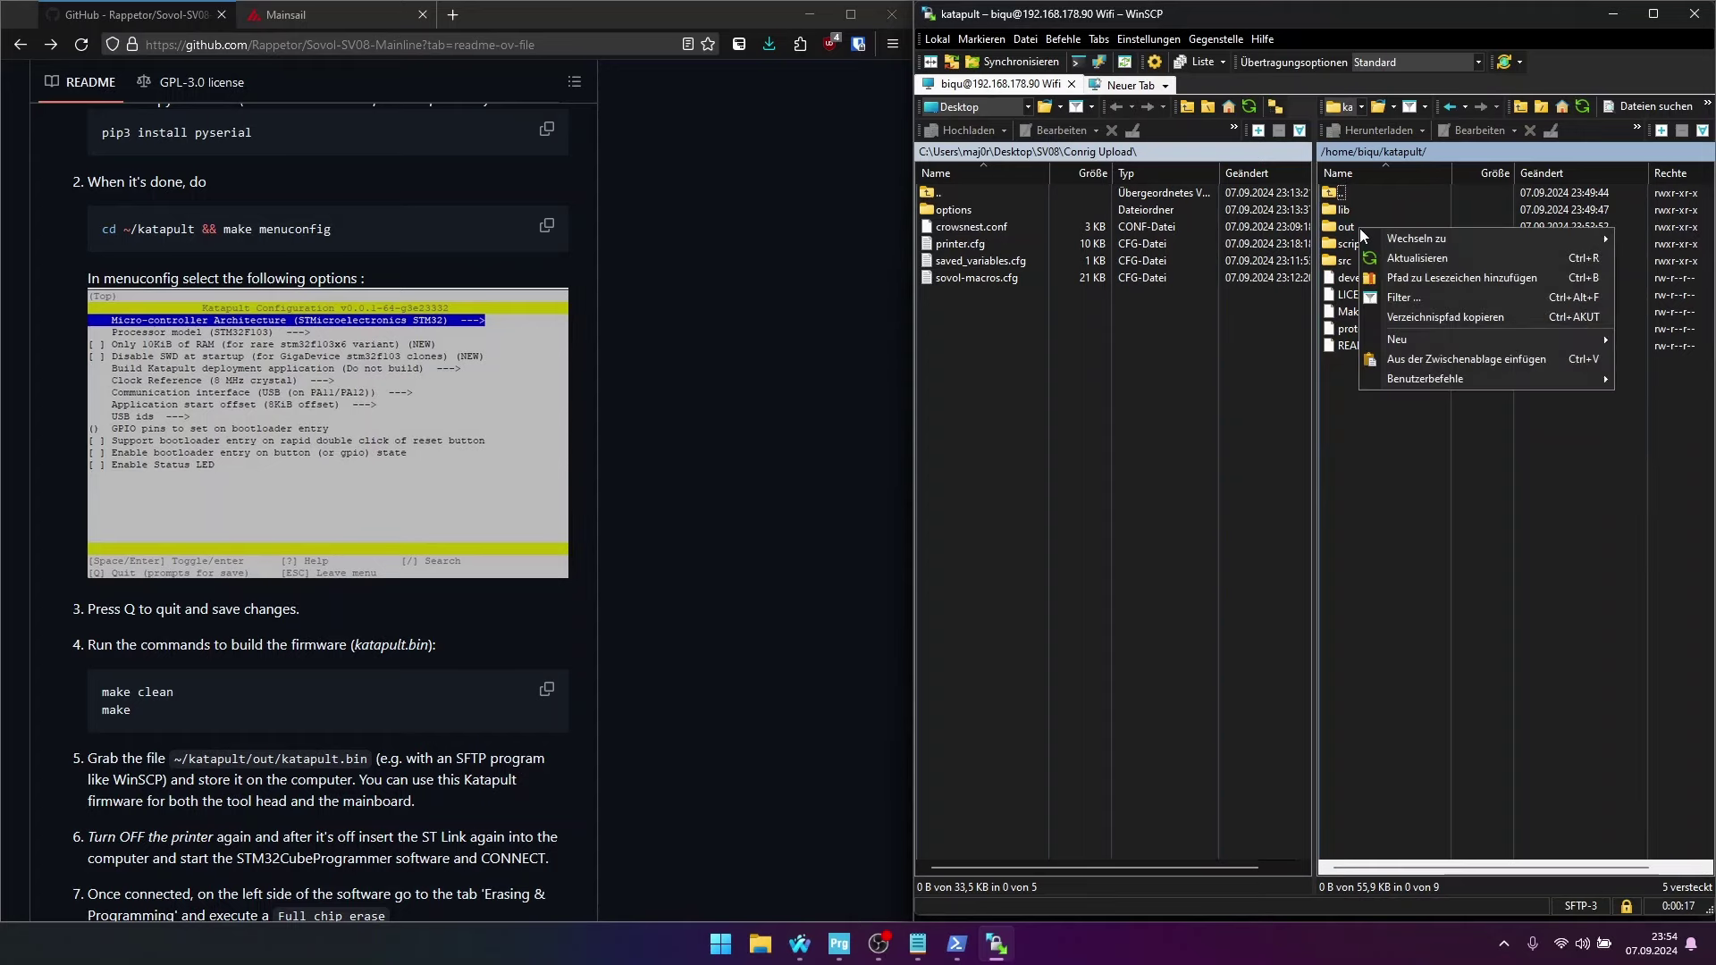
{"action": "double_click", "coordinate": [1349, 230]}
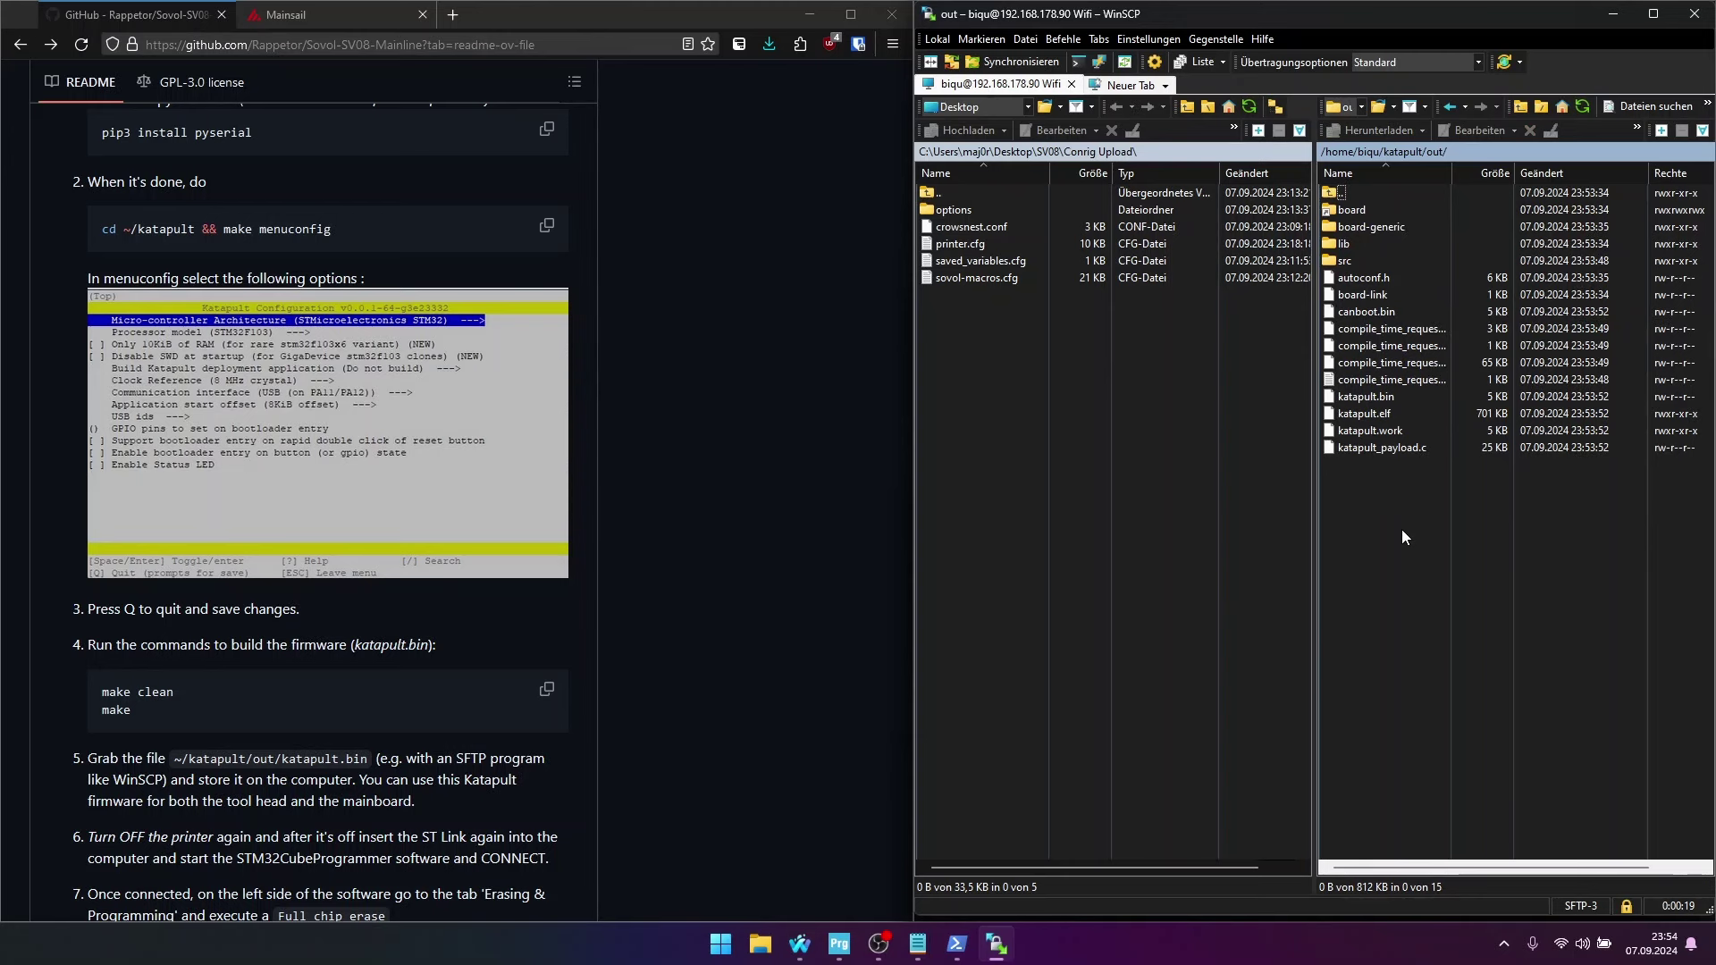
{"action": "left_click", "coordinate": [957, 947]}
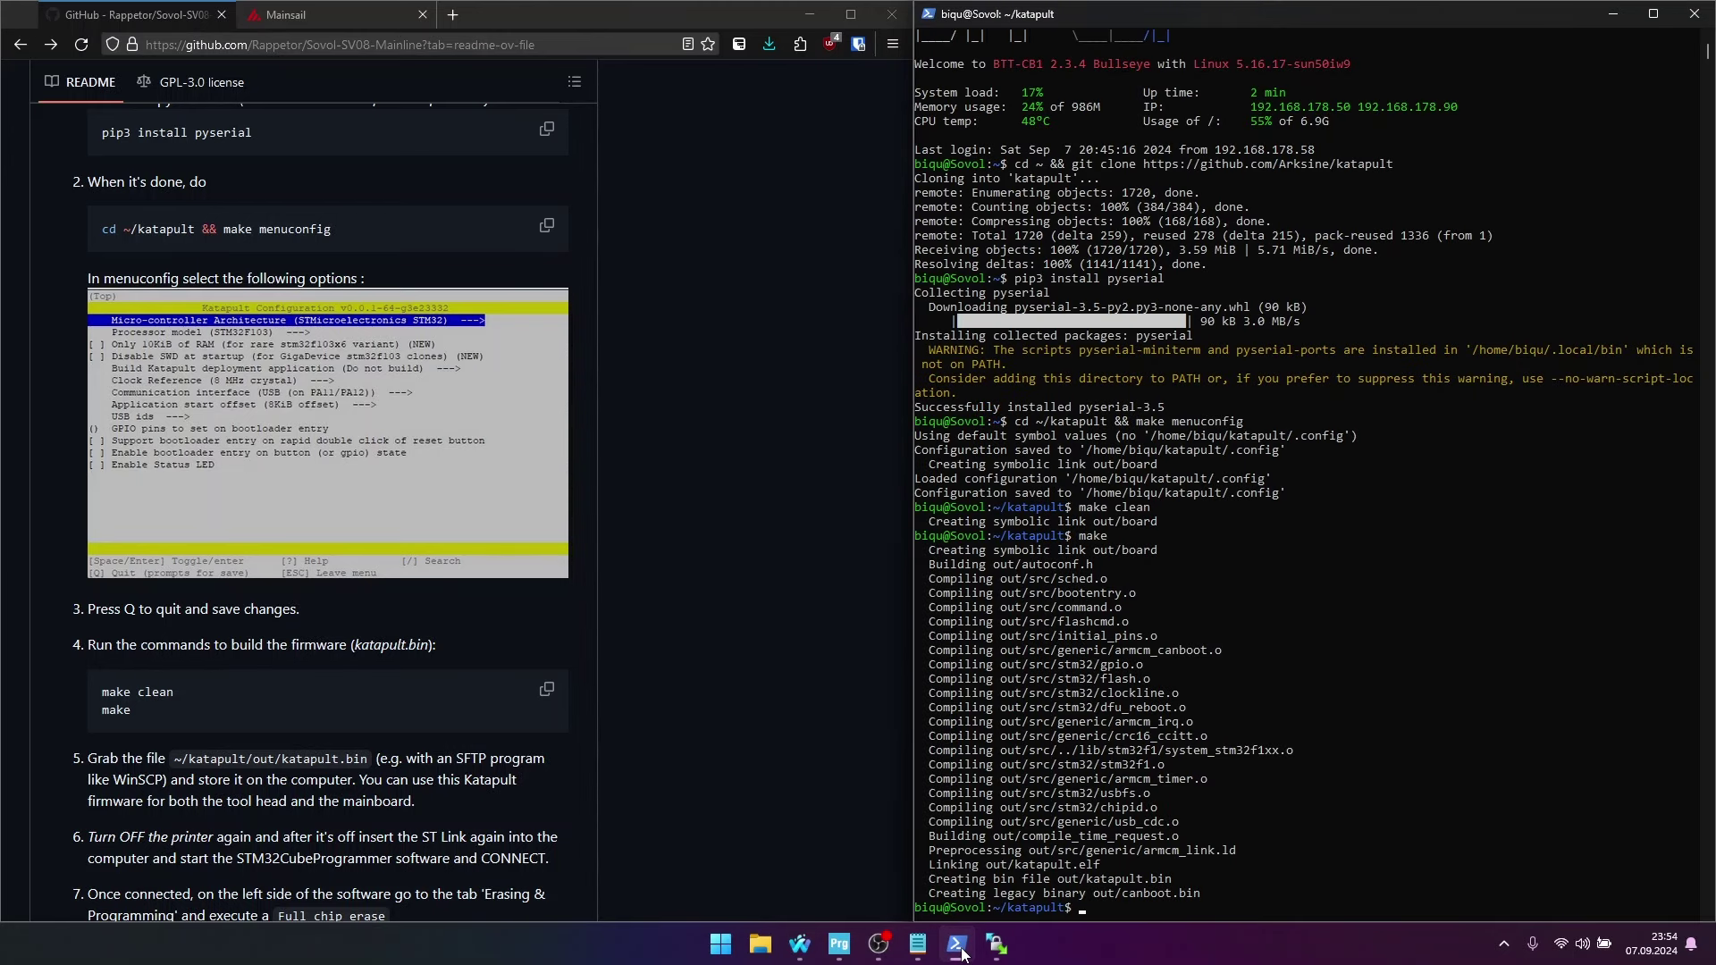
{"action": "left_click", "coordinate": [962, 953]}
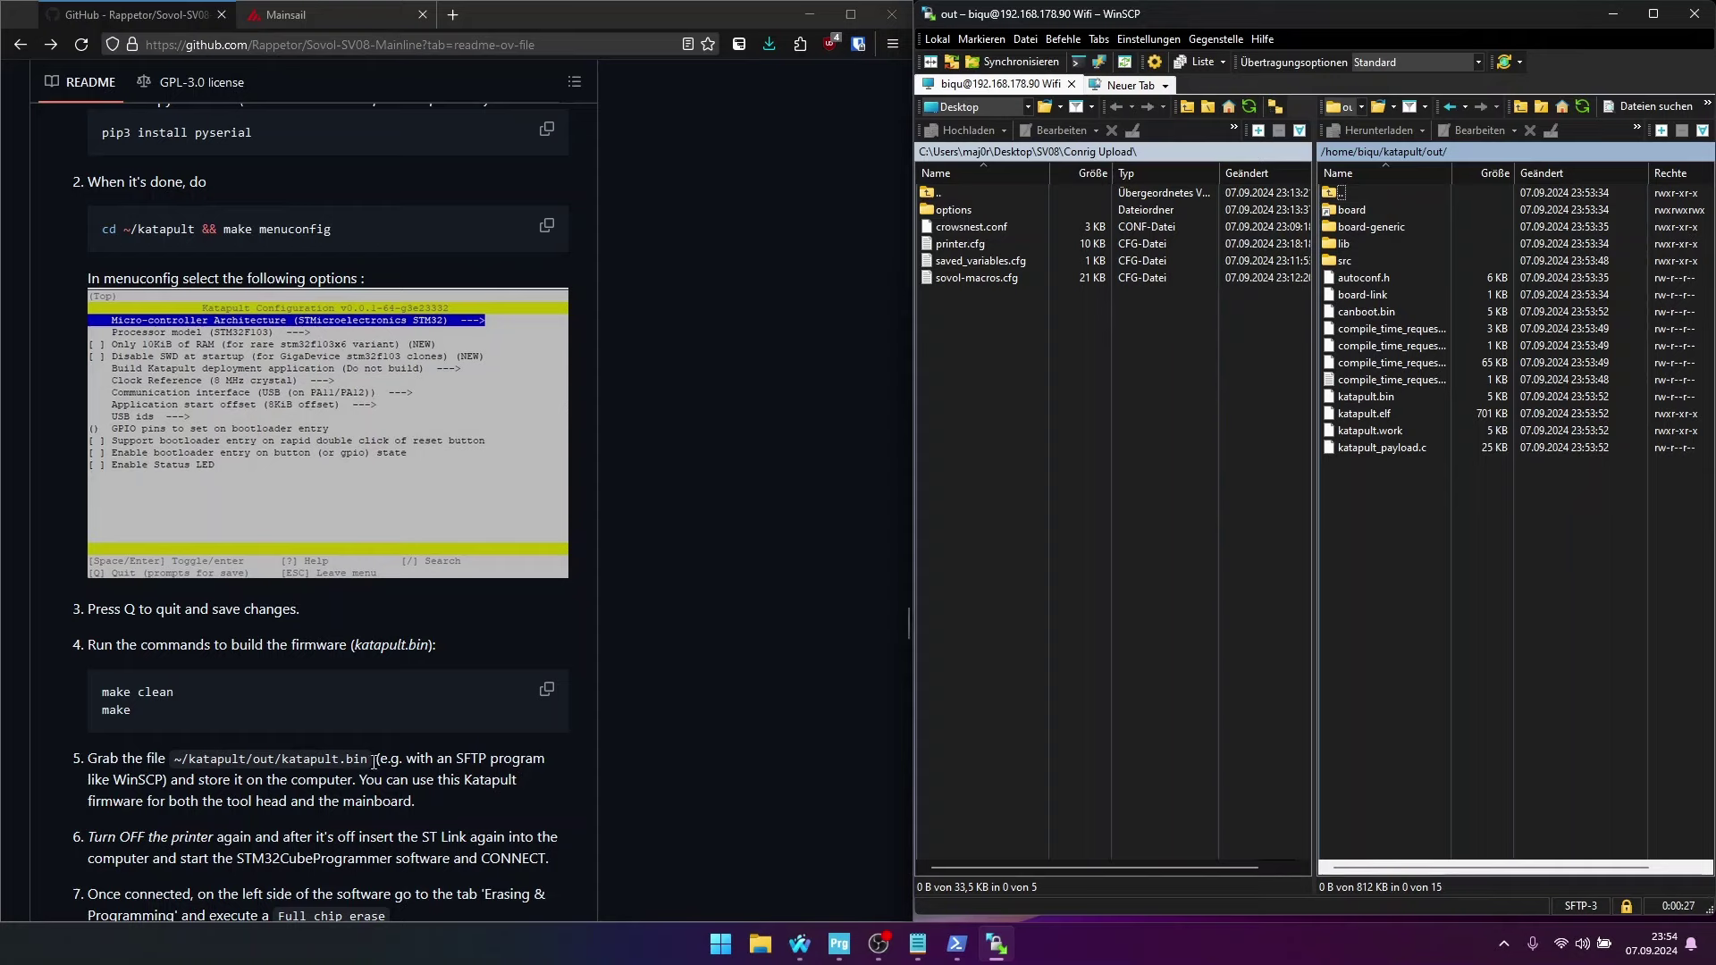
Switch the local side to the SV08 folder on the Desktop and create a new folder named Katapult in it
{"action": "left_click", "coordinate": [1392, 393]}
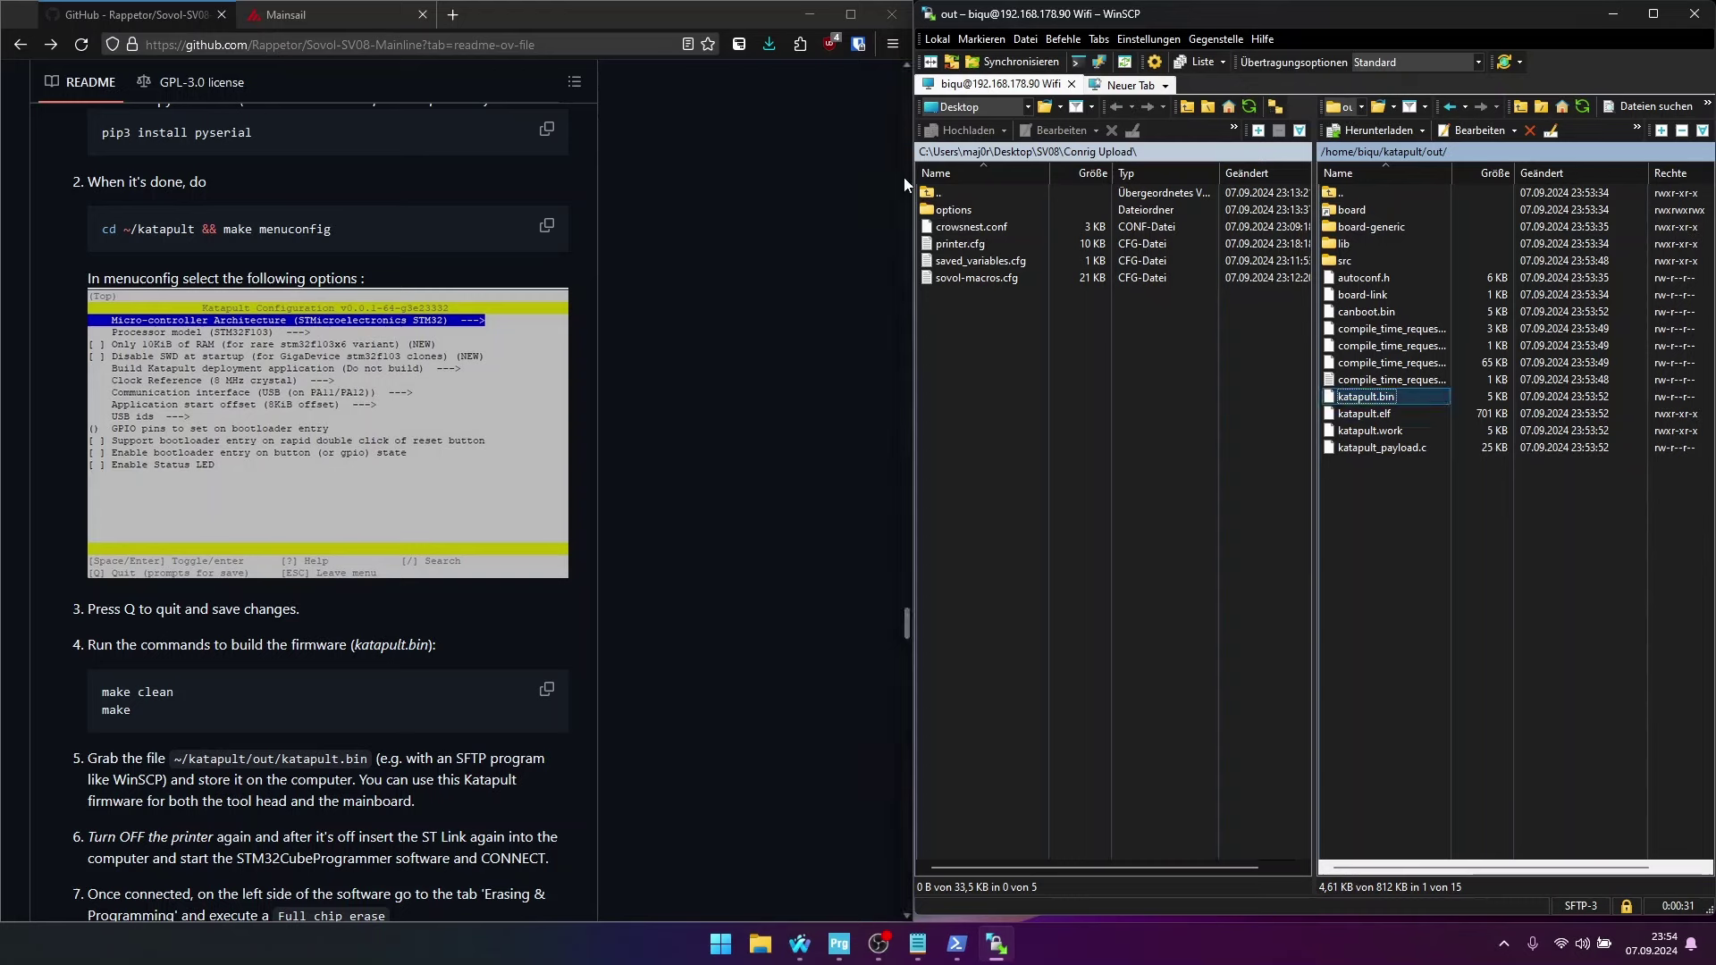
{"action": "left_click", "coordinate": [1011, 152]}
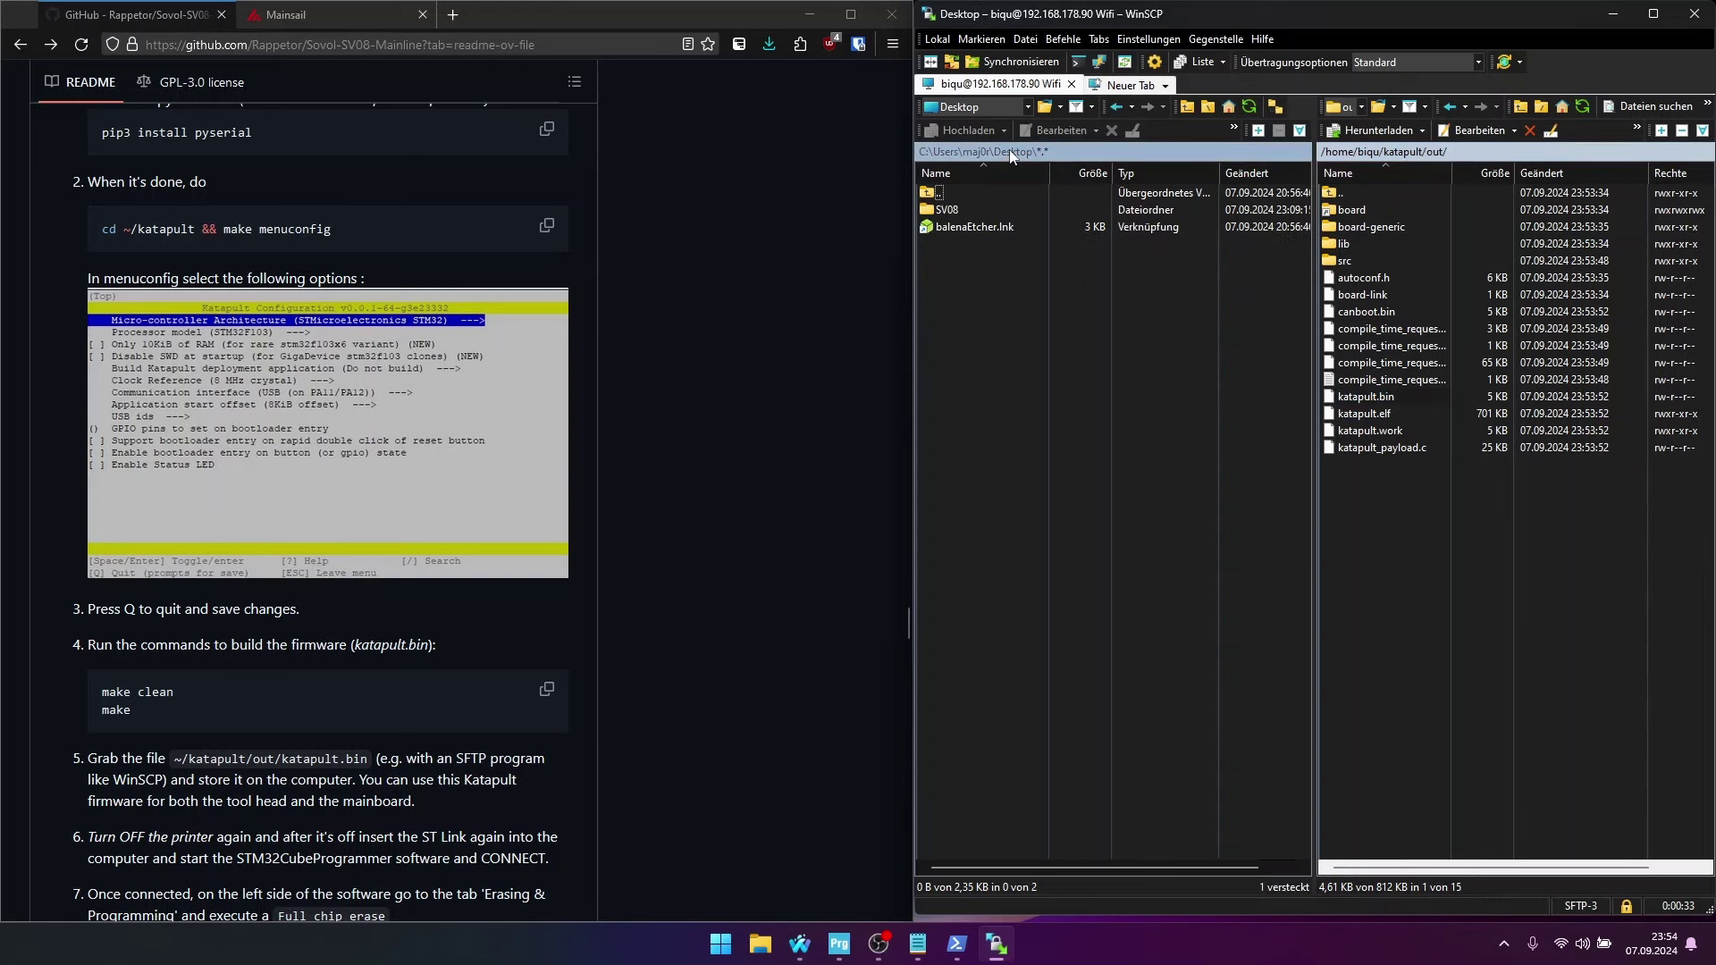
{"action": "double_click", "coordinate": [952, 210]}
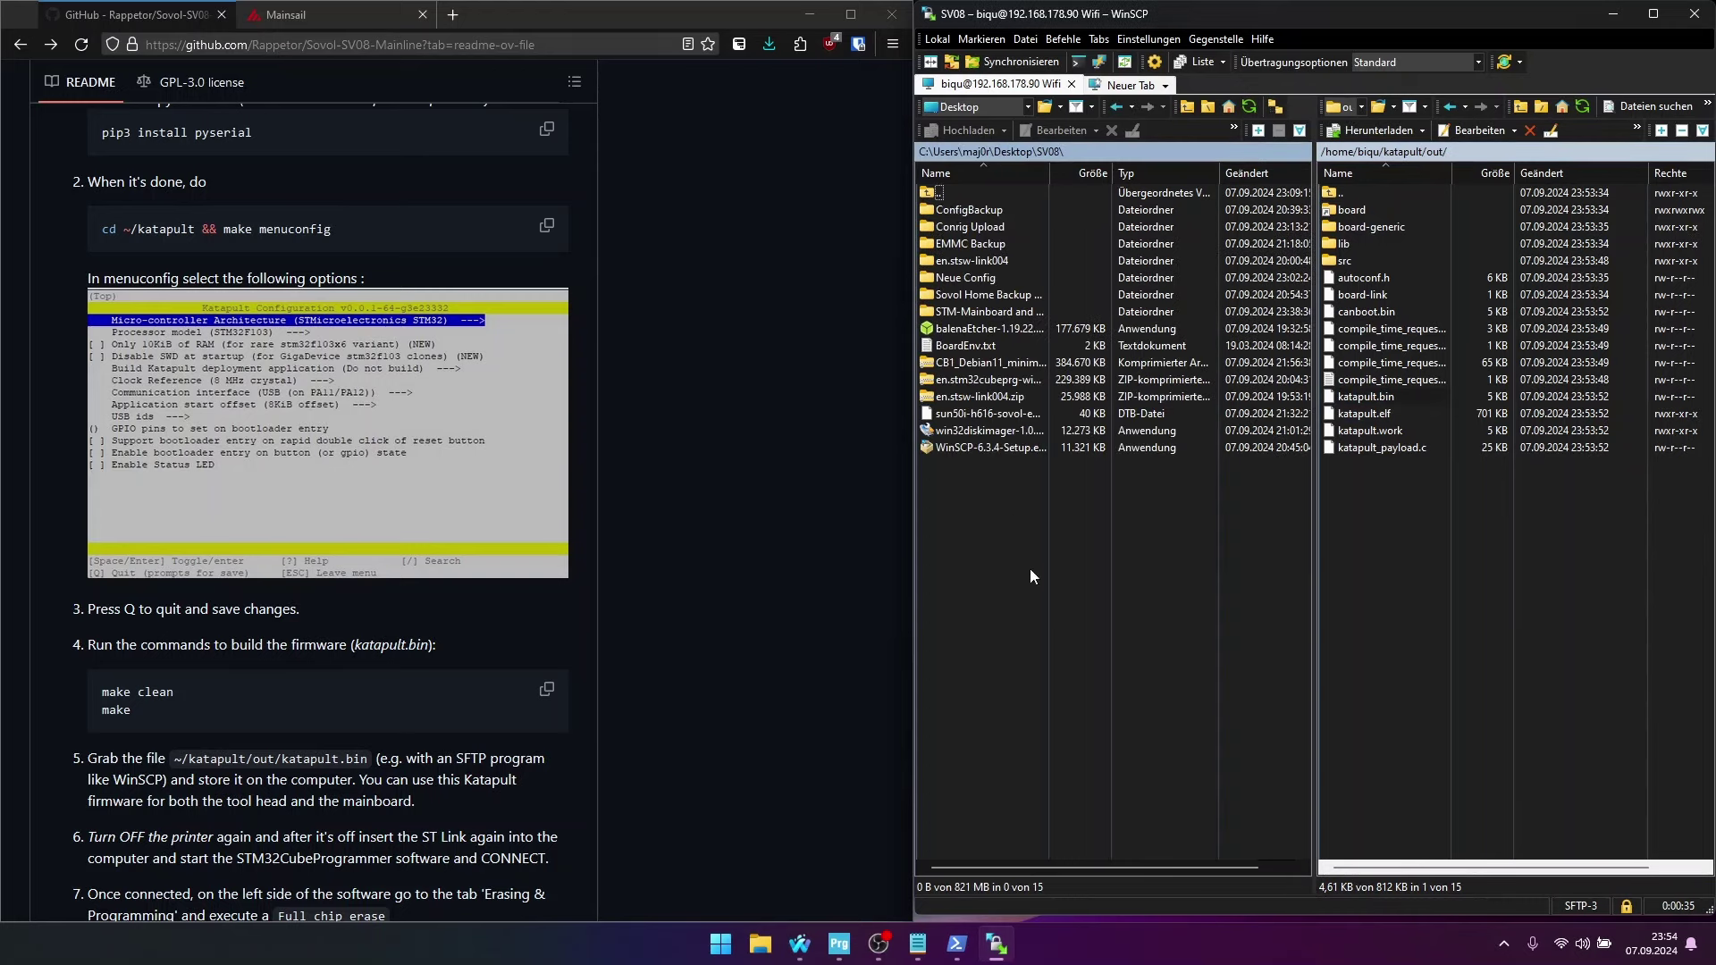
{"action": "right_click", "coordinate": [988, 491]}
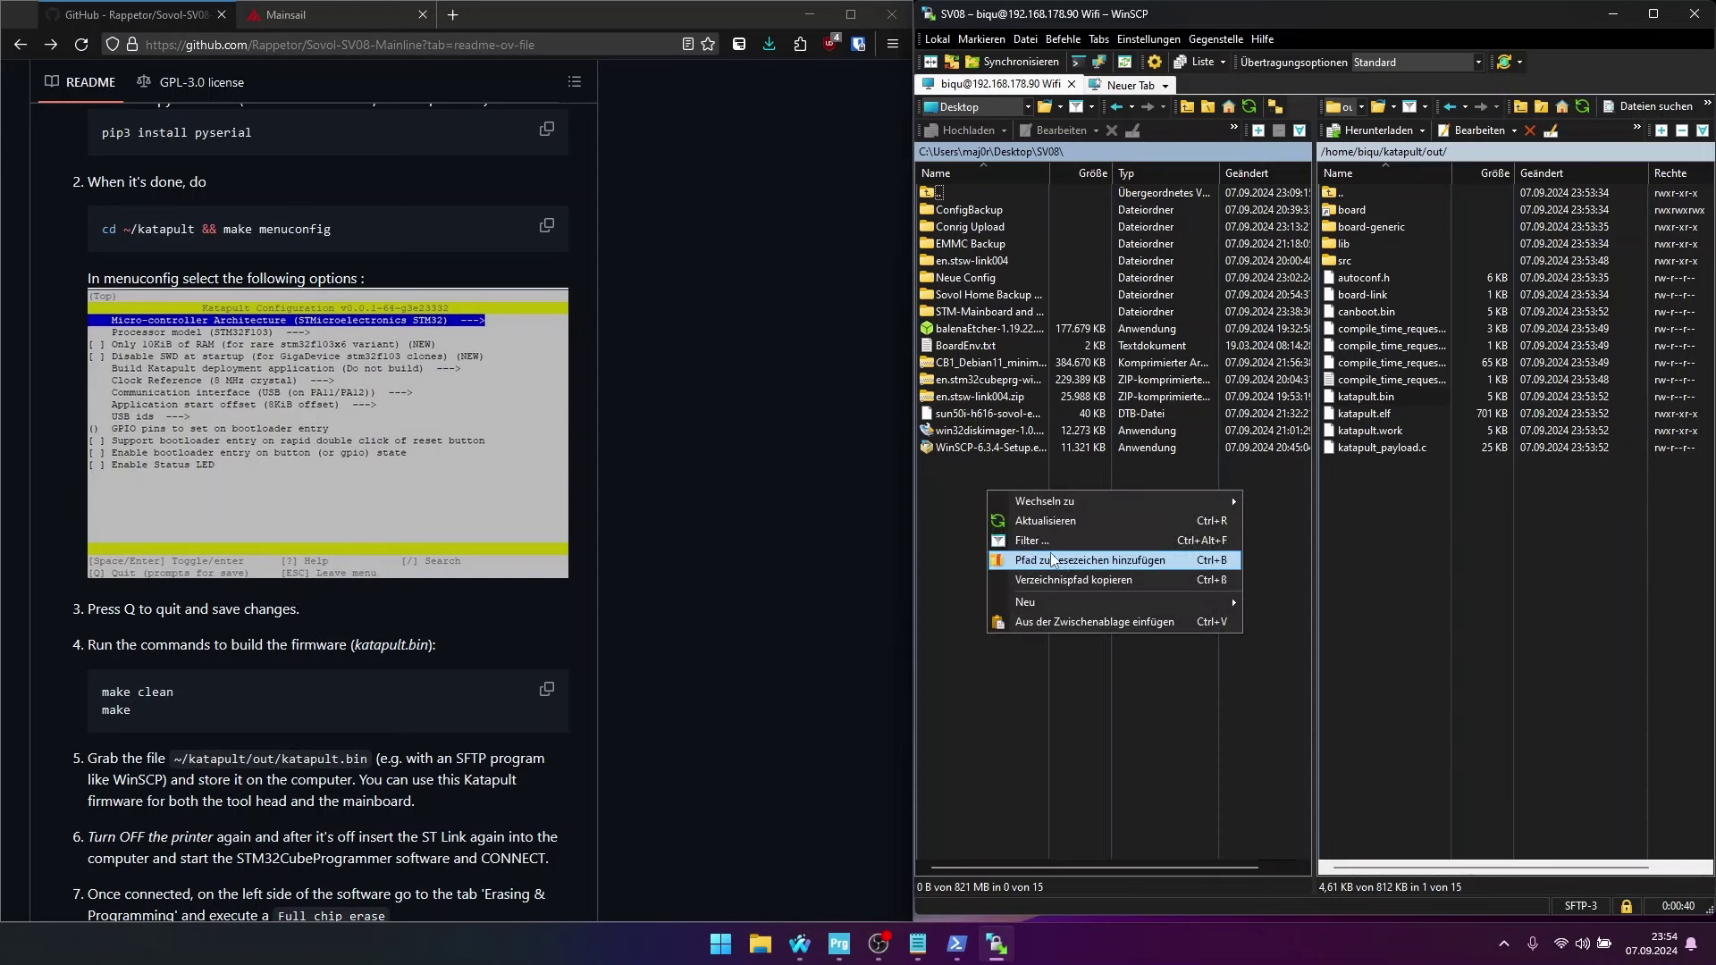
{"action": "mouse_move", "coordinate": [1079, 607]}
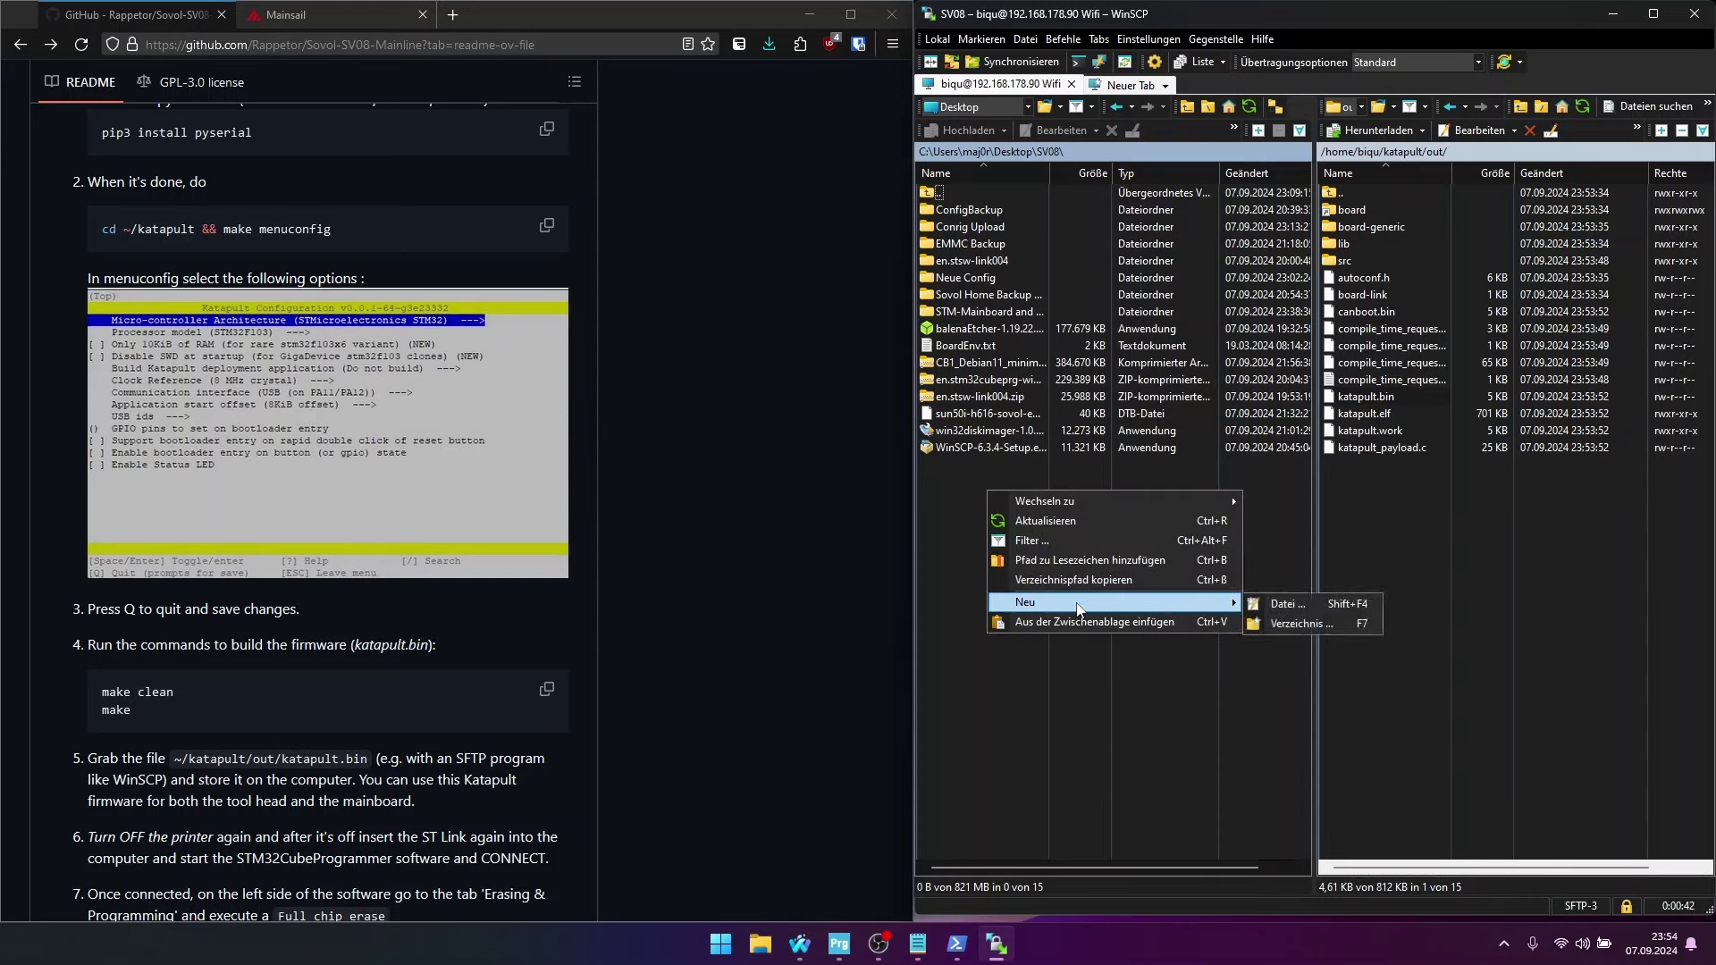
{"action": "left_click", "coordinate": [1283, 625]}
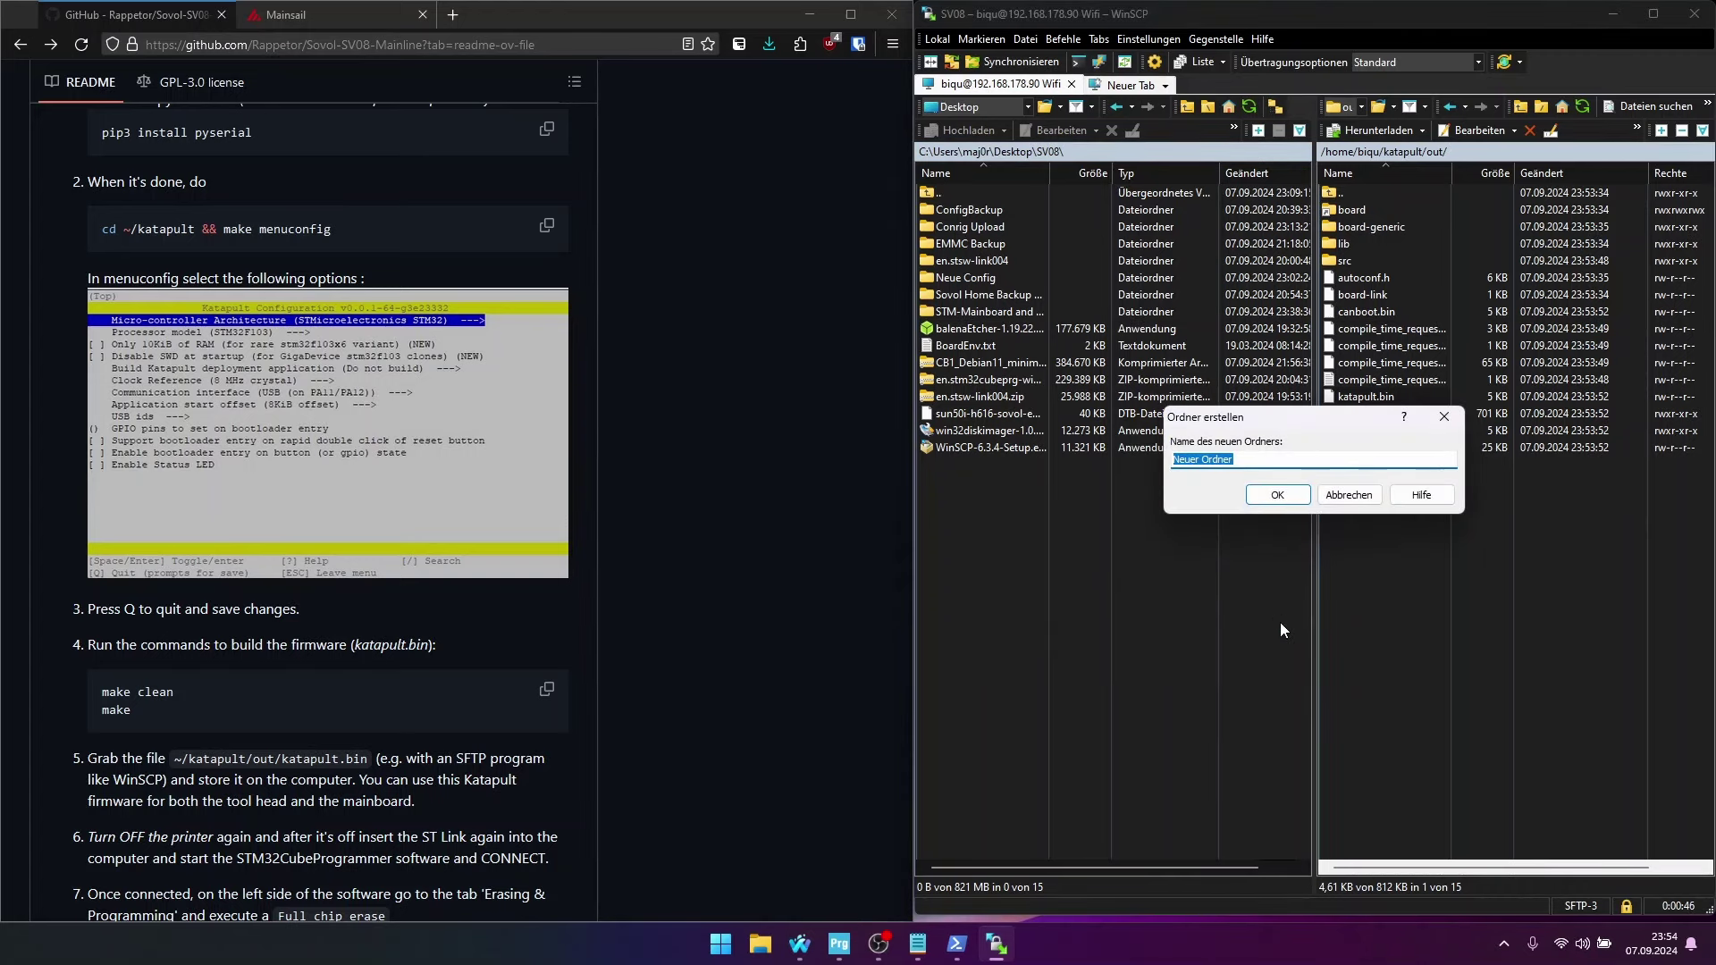
{"action": "type", "text": "Katapult"}
{"action": "key", "text": "Return"}
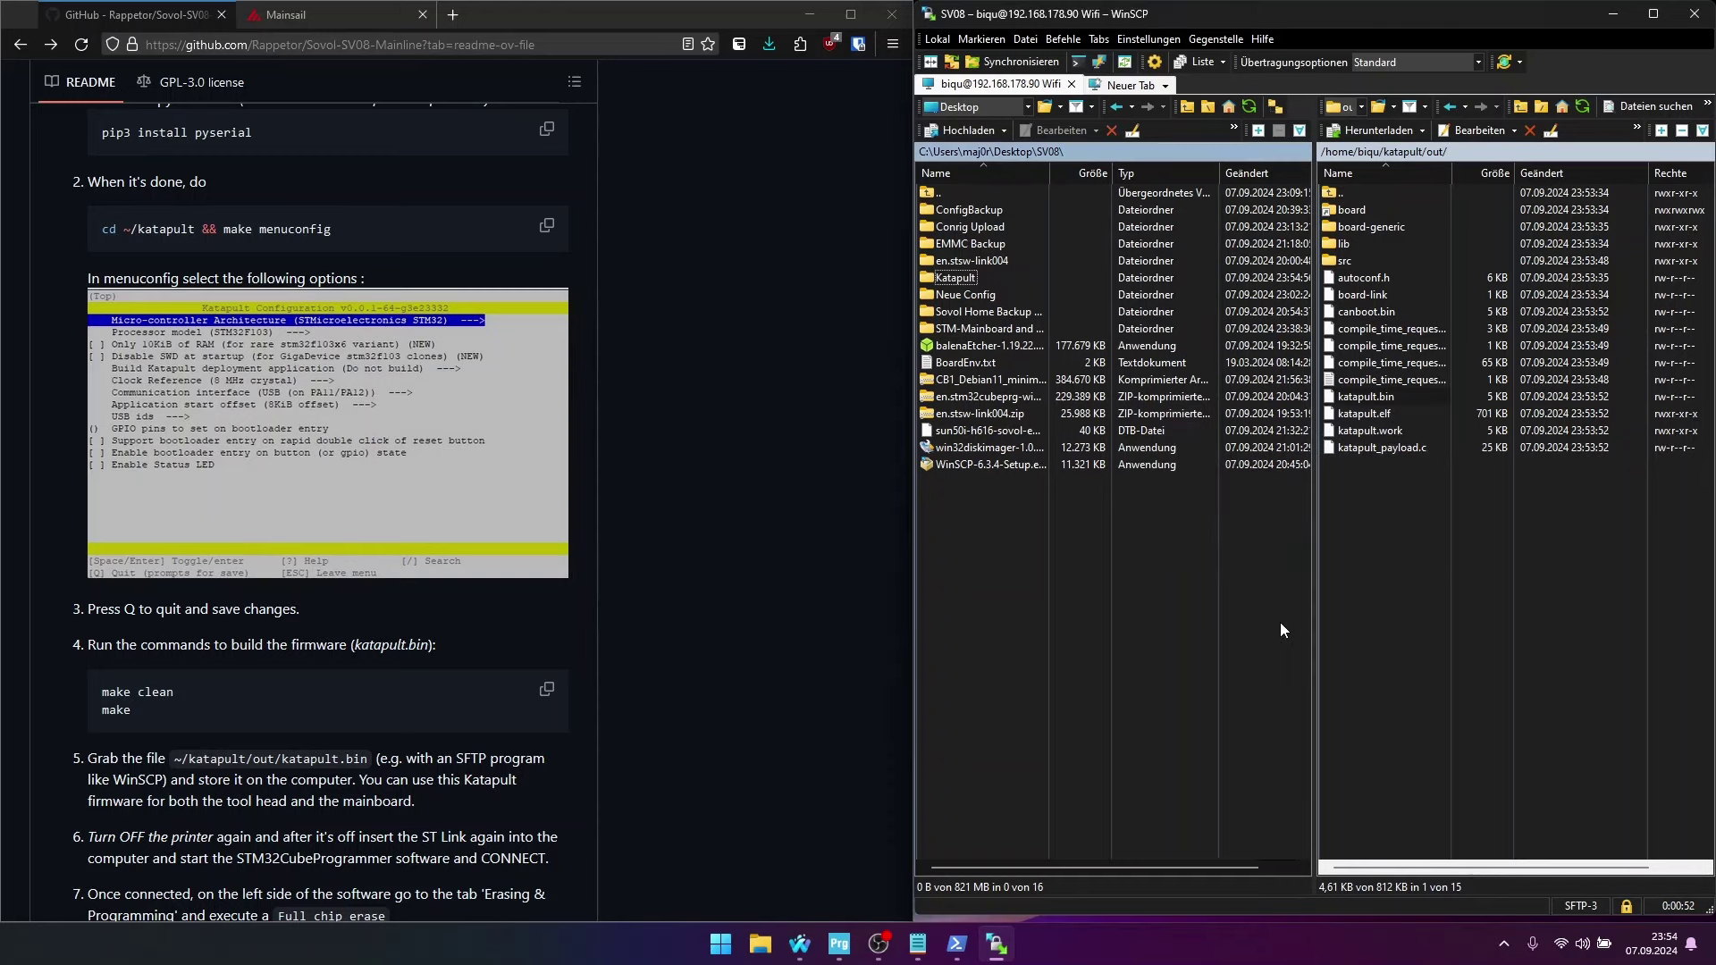
Download katapult.bin from the remote out folder into the local SV08\Katapult folder
{"action": "double_click", "coordinate": [951, 278]}
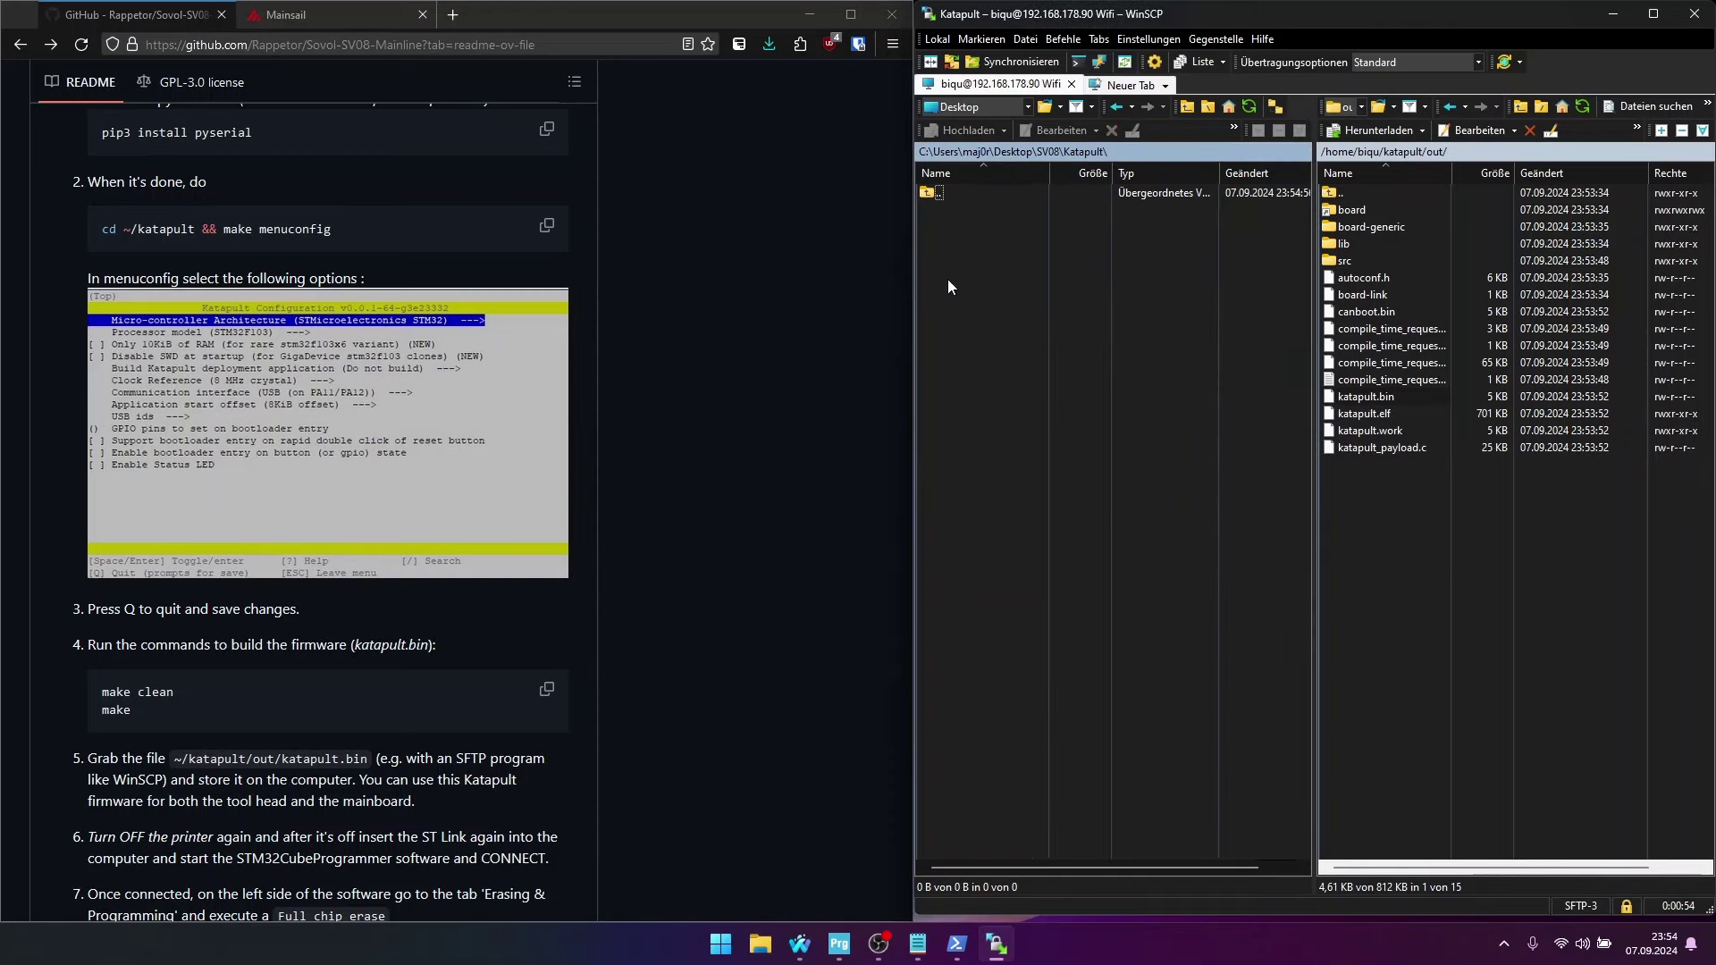
{"action": "left_click", "coordinate": [1373, 401]}
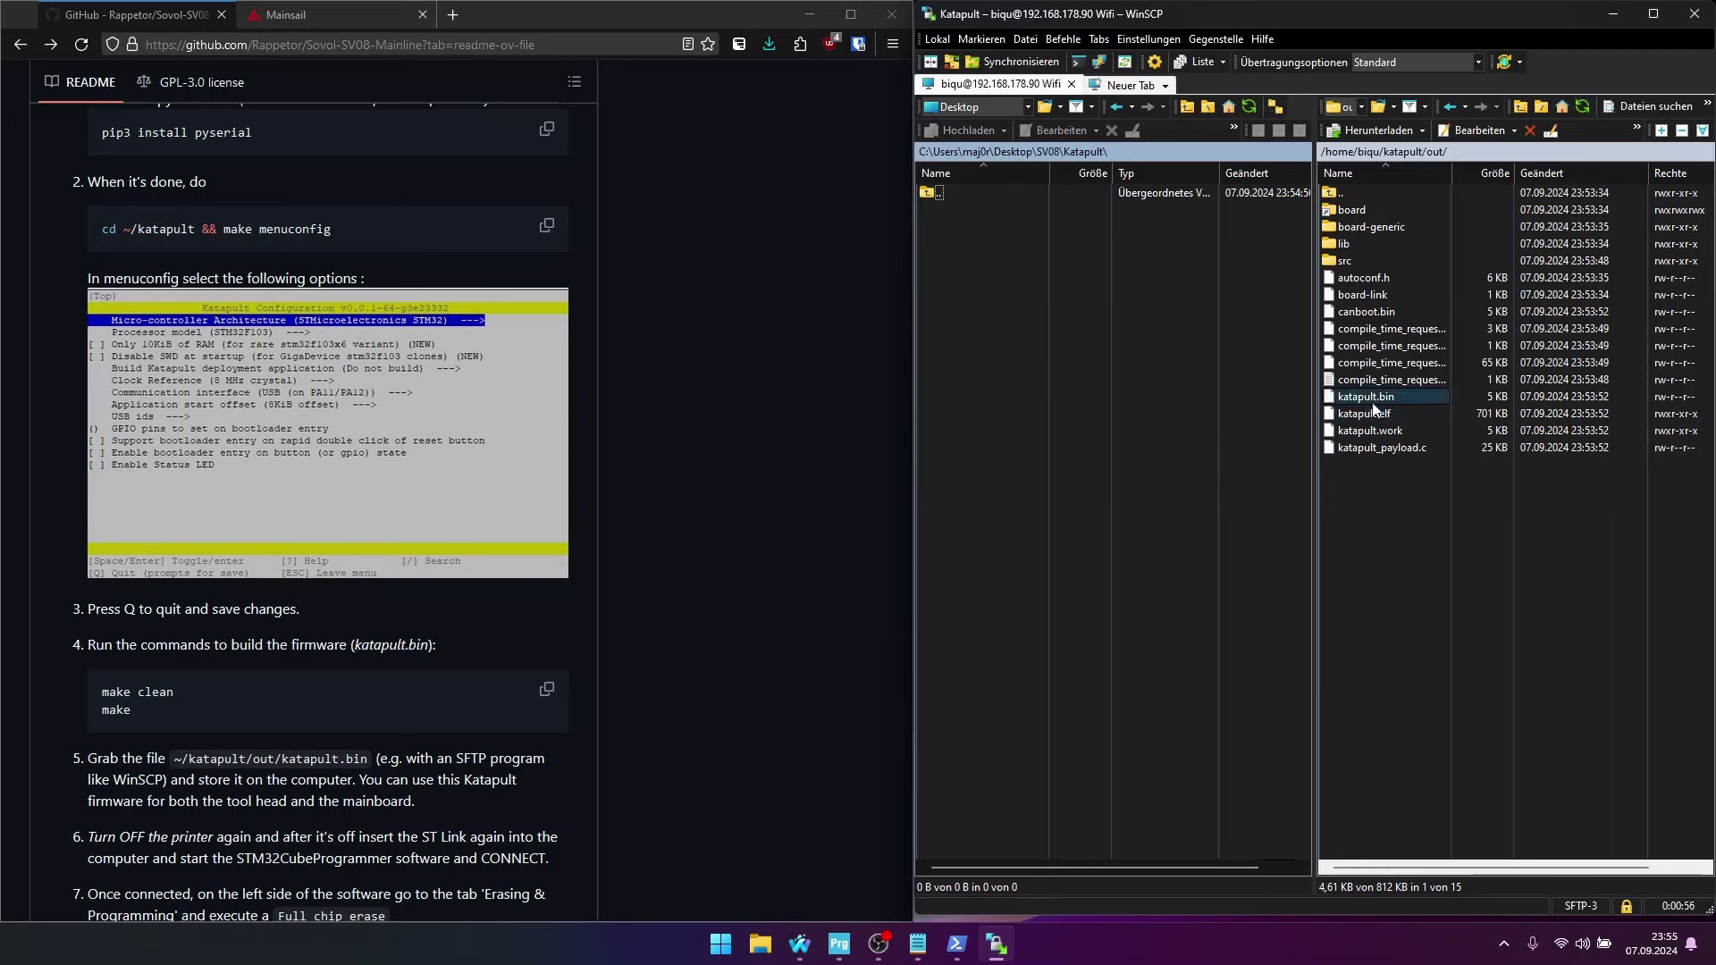
{"action": "left_click", "coordinate": [1373, 407]}
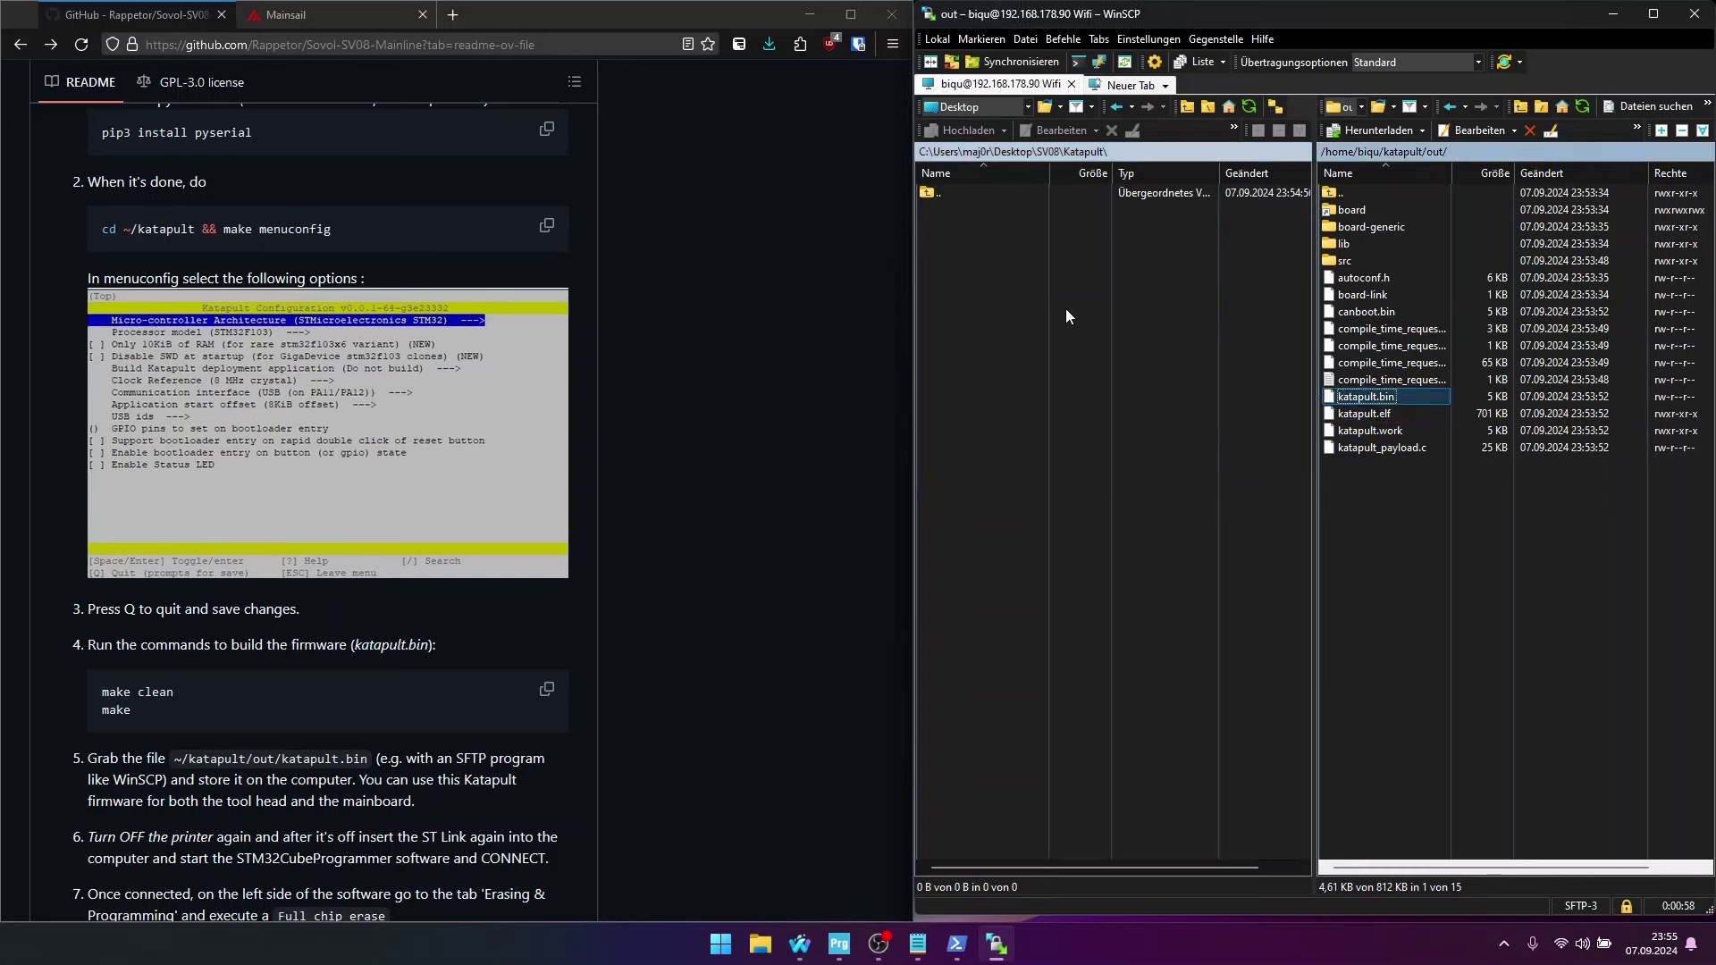
{"action": "key", "text": "F5"}
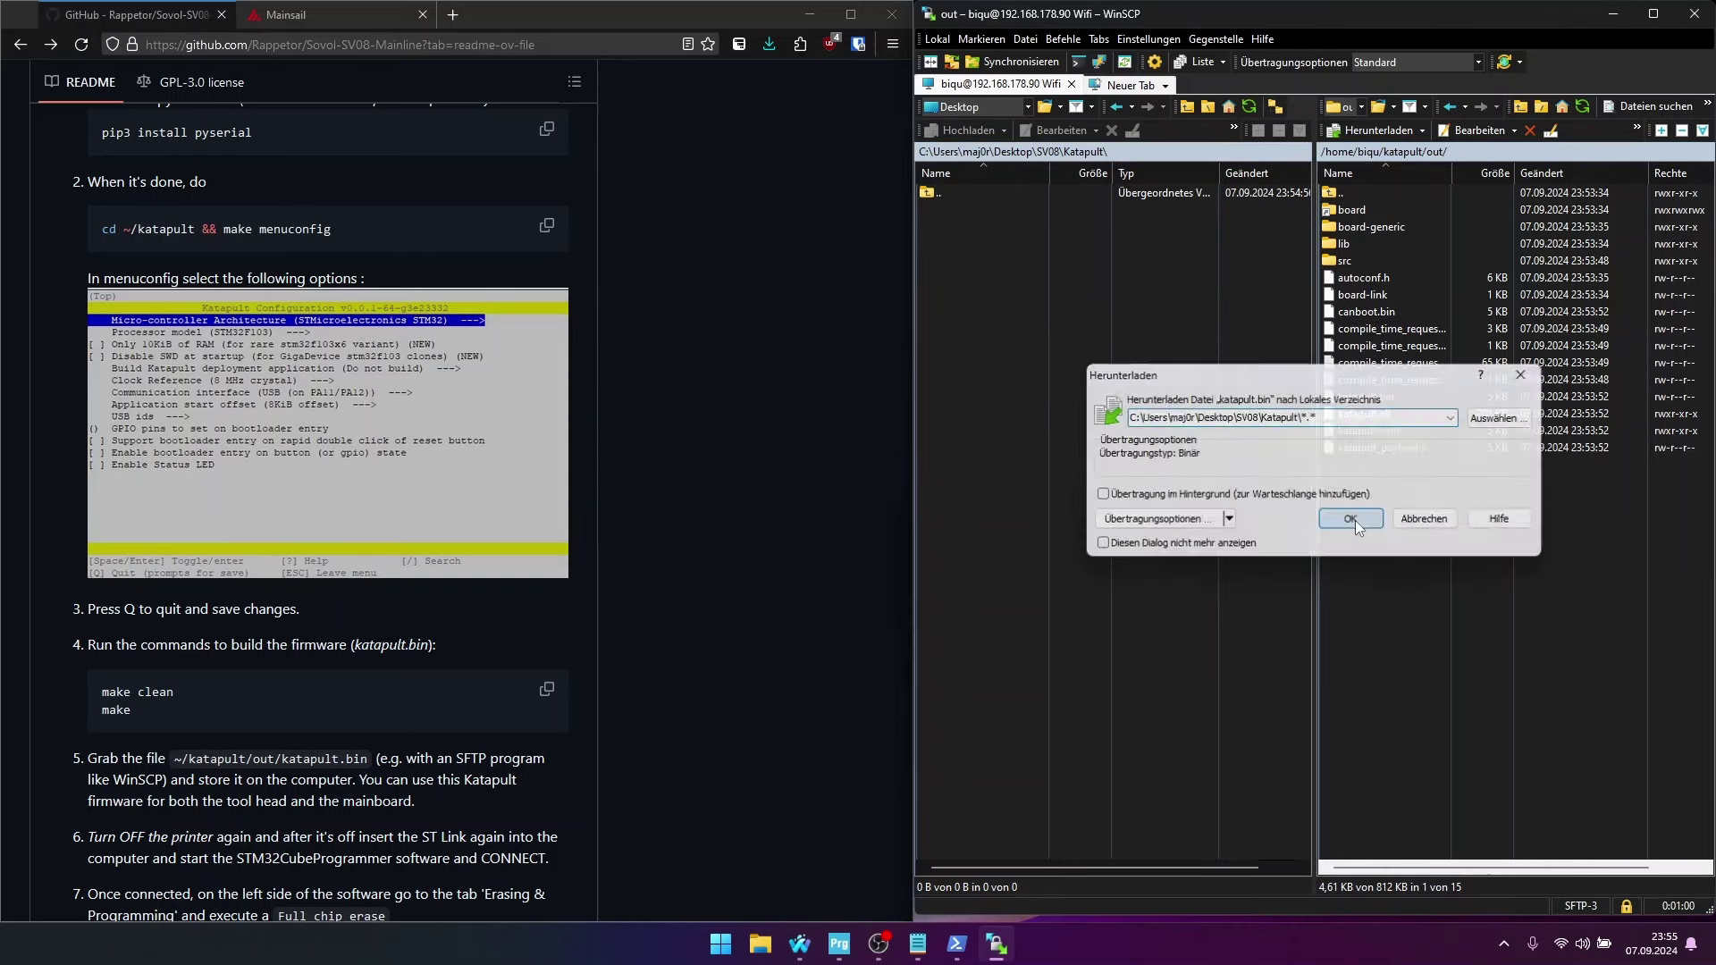
{"action": "left_click", "coordinate": [1353, 520]}
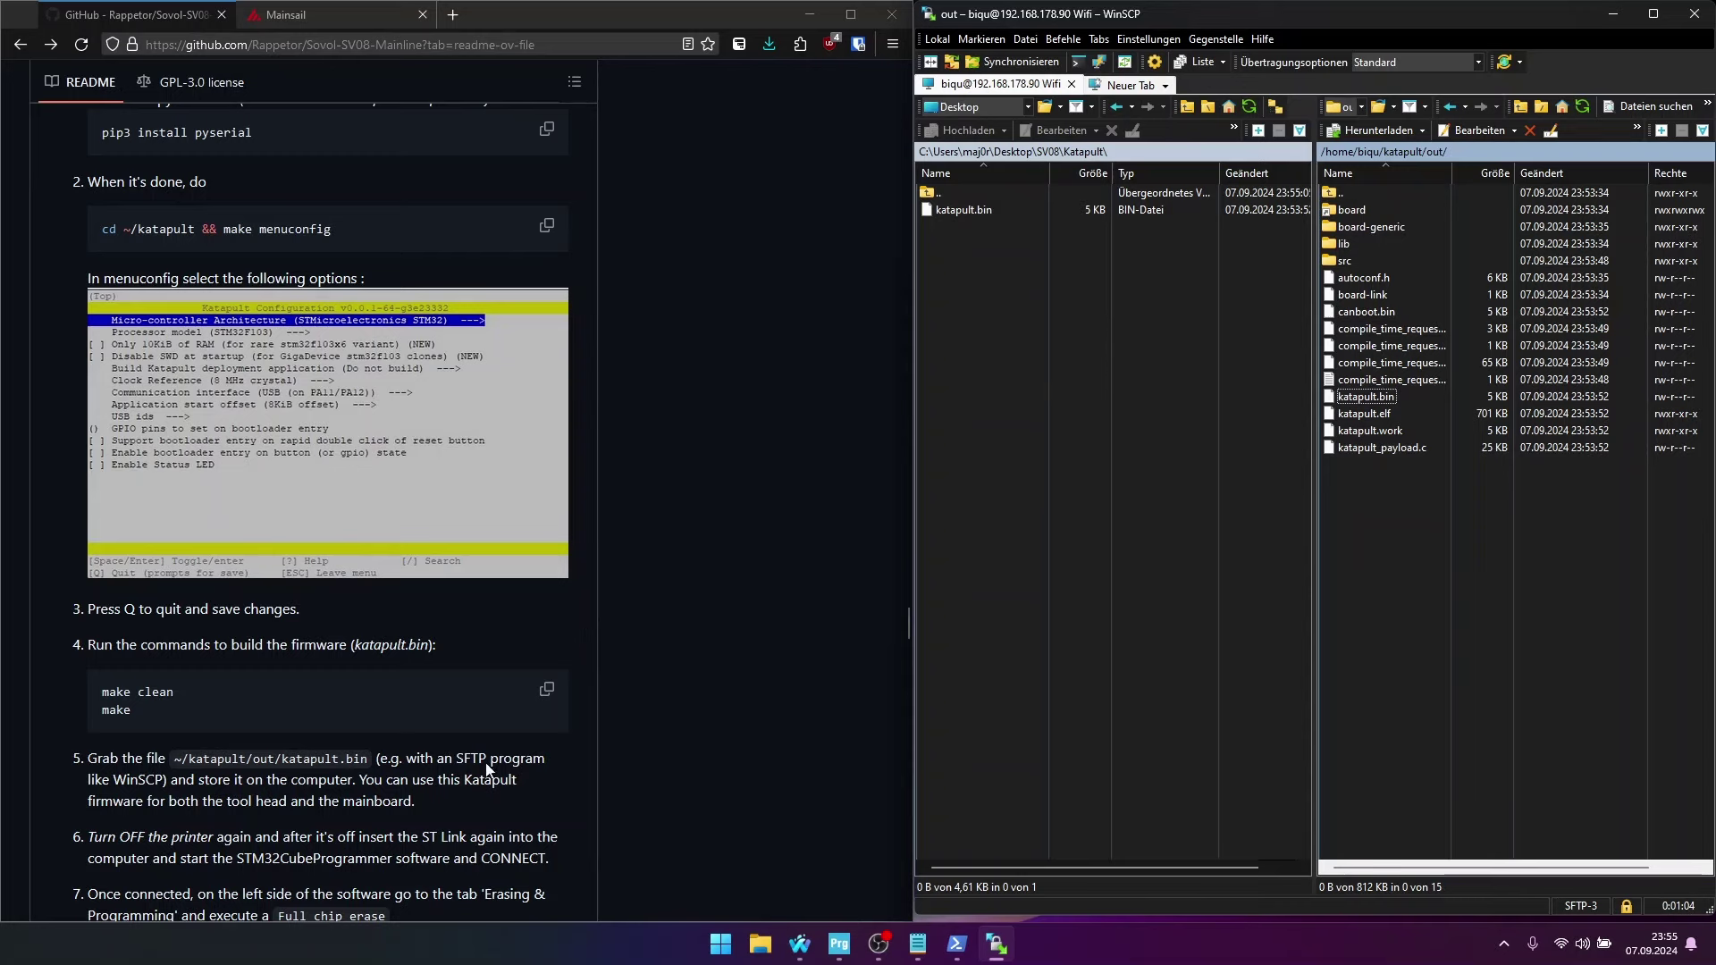
Follow the README to STM32CubeProgrammer, show its Erasing & Programming page and connect to the board through ST-LINK
{"action": "scroll", "coordinate": [481, 793], "scroll_direction": "down", "scroll_amount": 5}
{"action": "scroll", "coordinate": [483, 804], "scroll_direction": "down", "scroll_amount": 1}
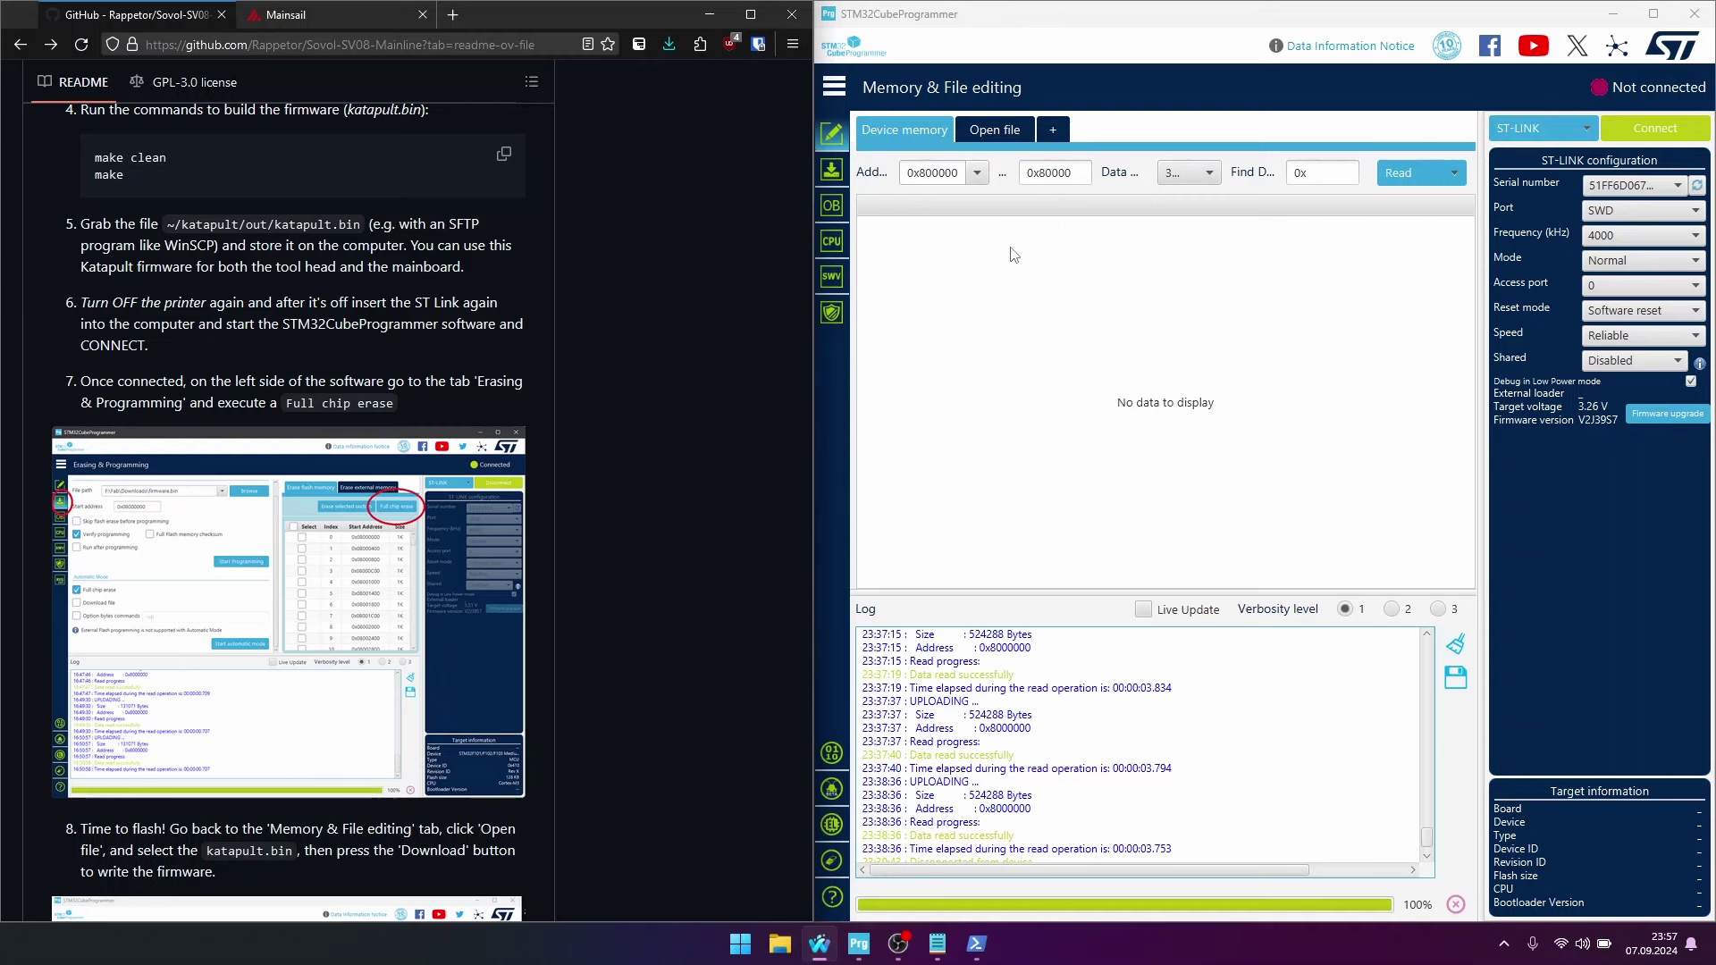
{"action": "left_click", "coordinate": [832, 177]}
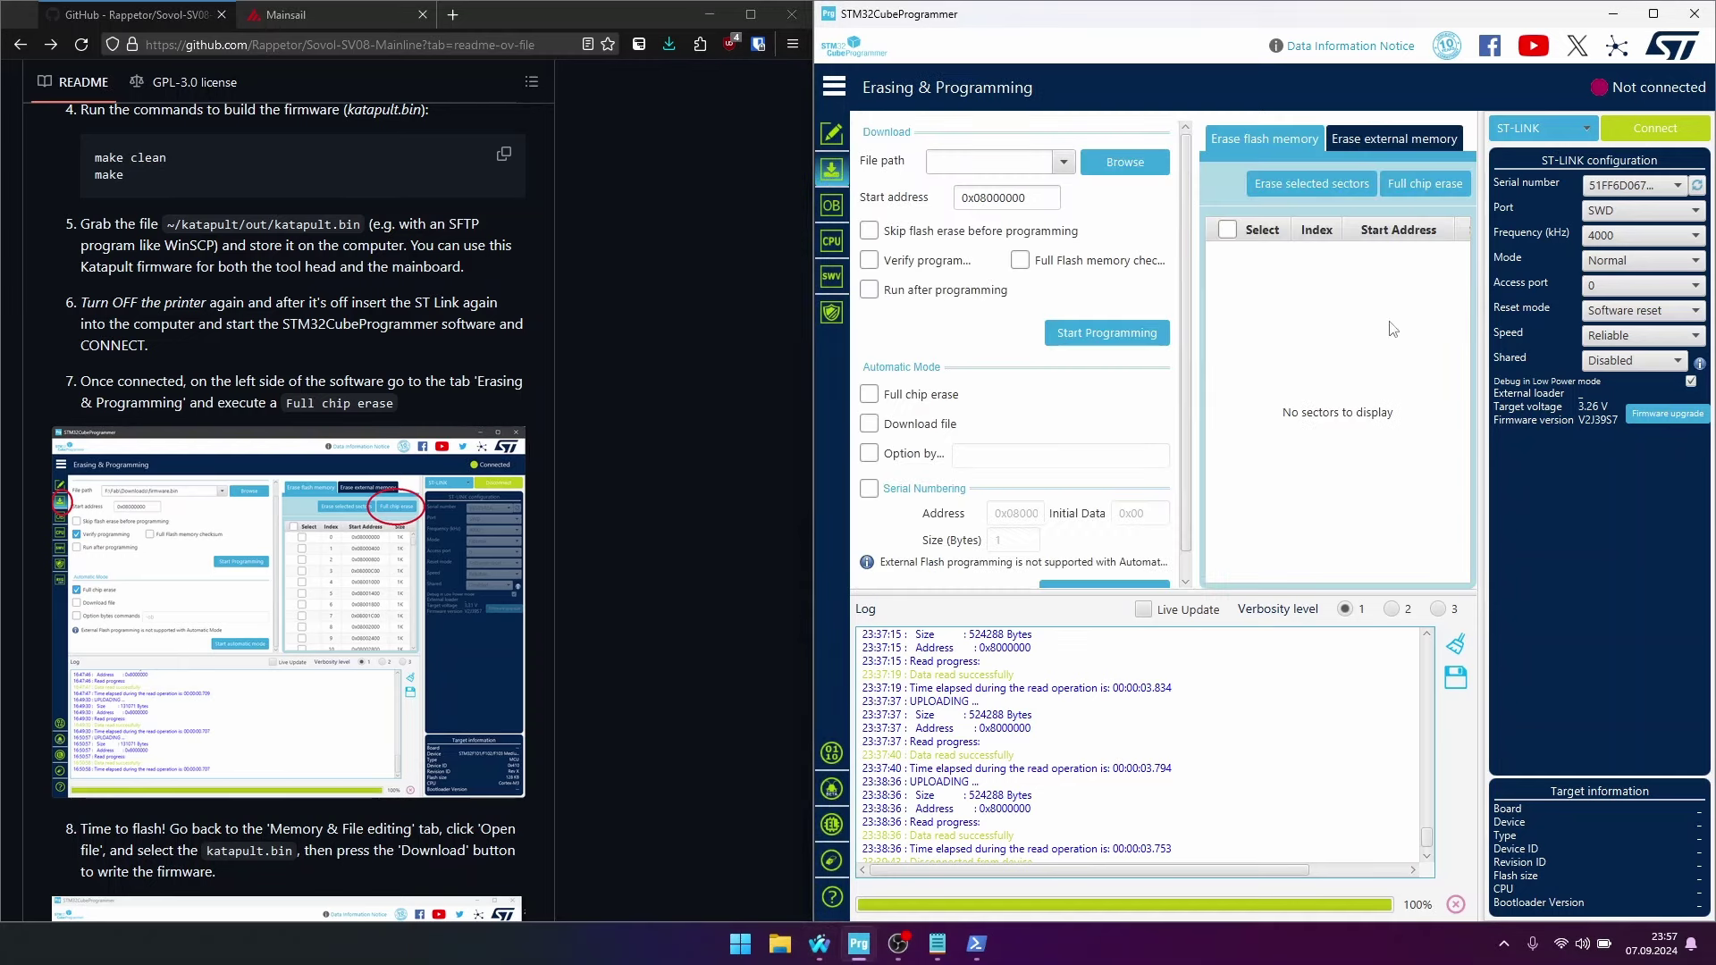
{"action": "left_click", "coordinate": [1623, 130]}
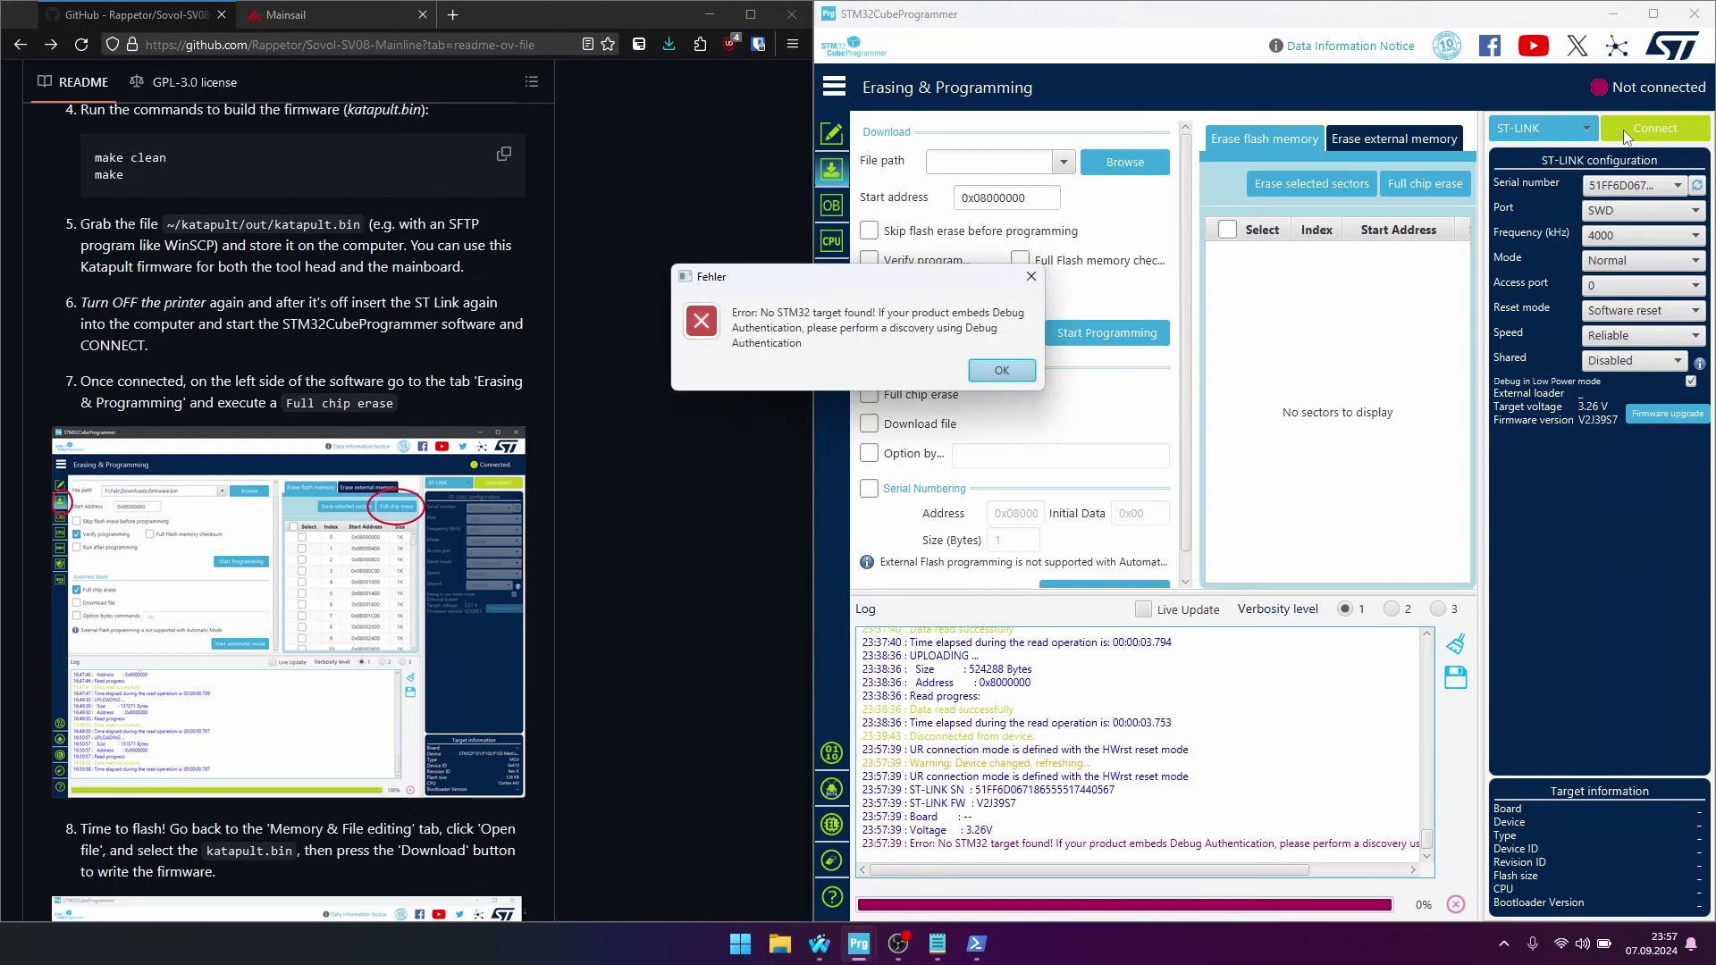
{"action": "left_click", "coordinate": [1002, 367]}
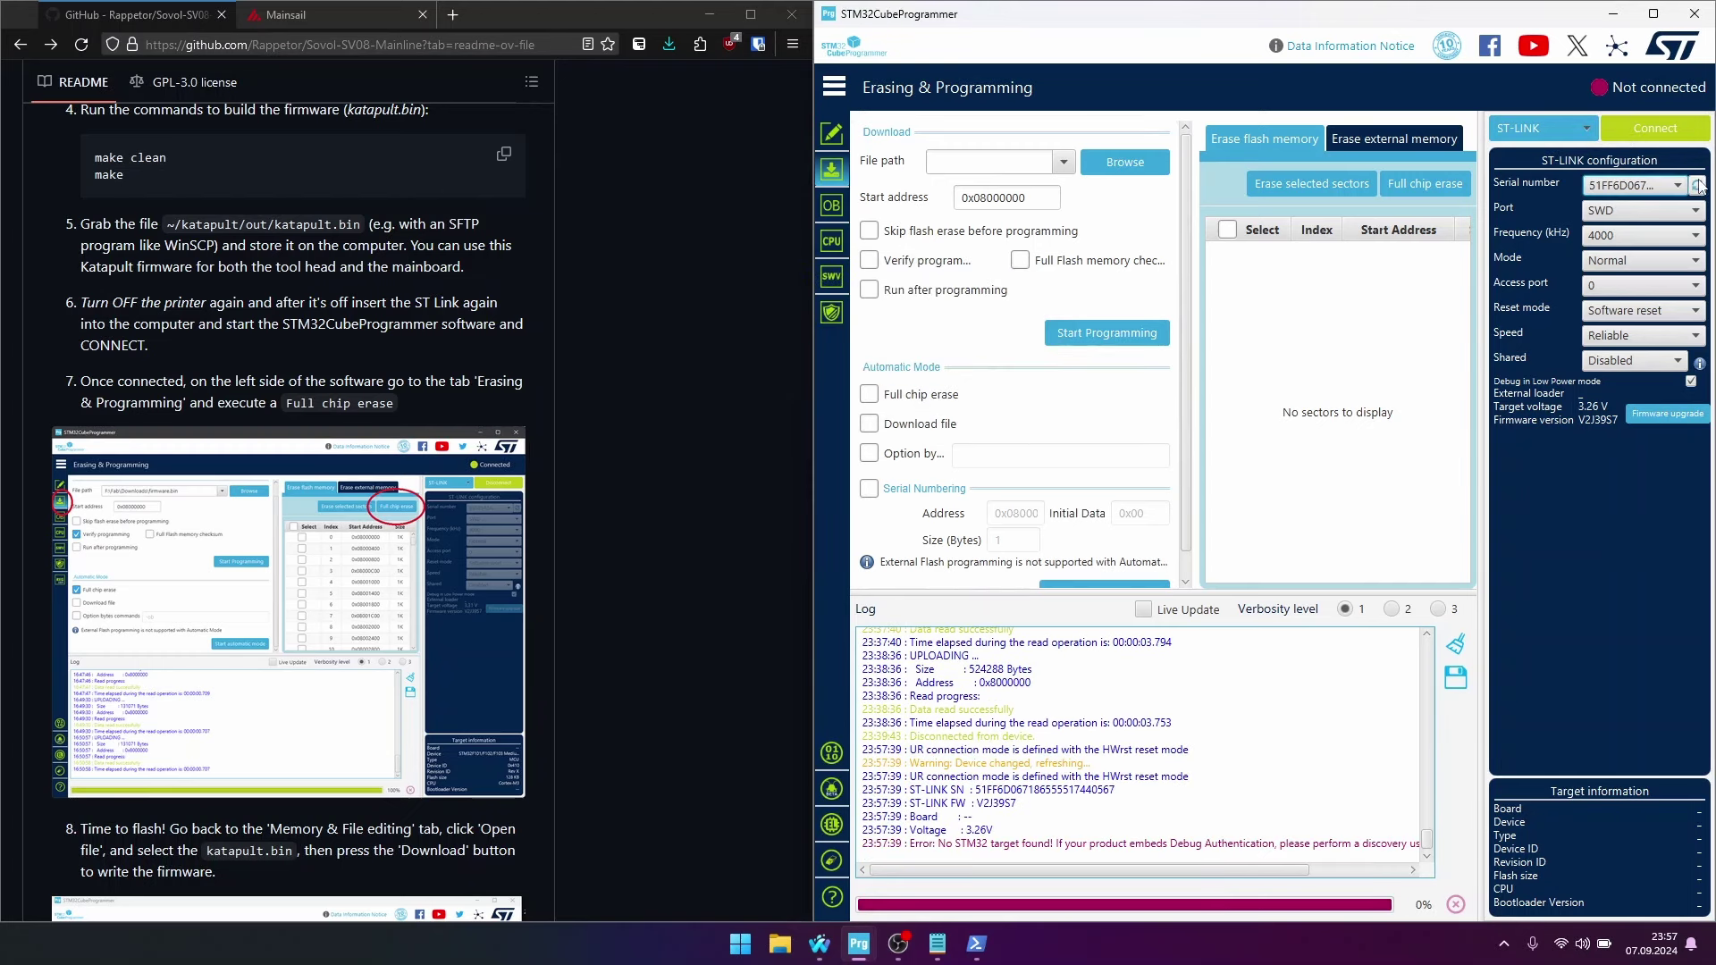
{"action": "left_click", "coordinate": [1655, 128]}
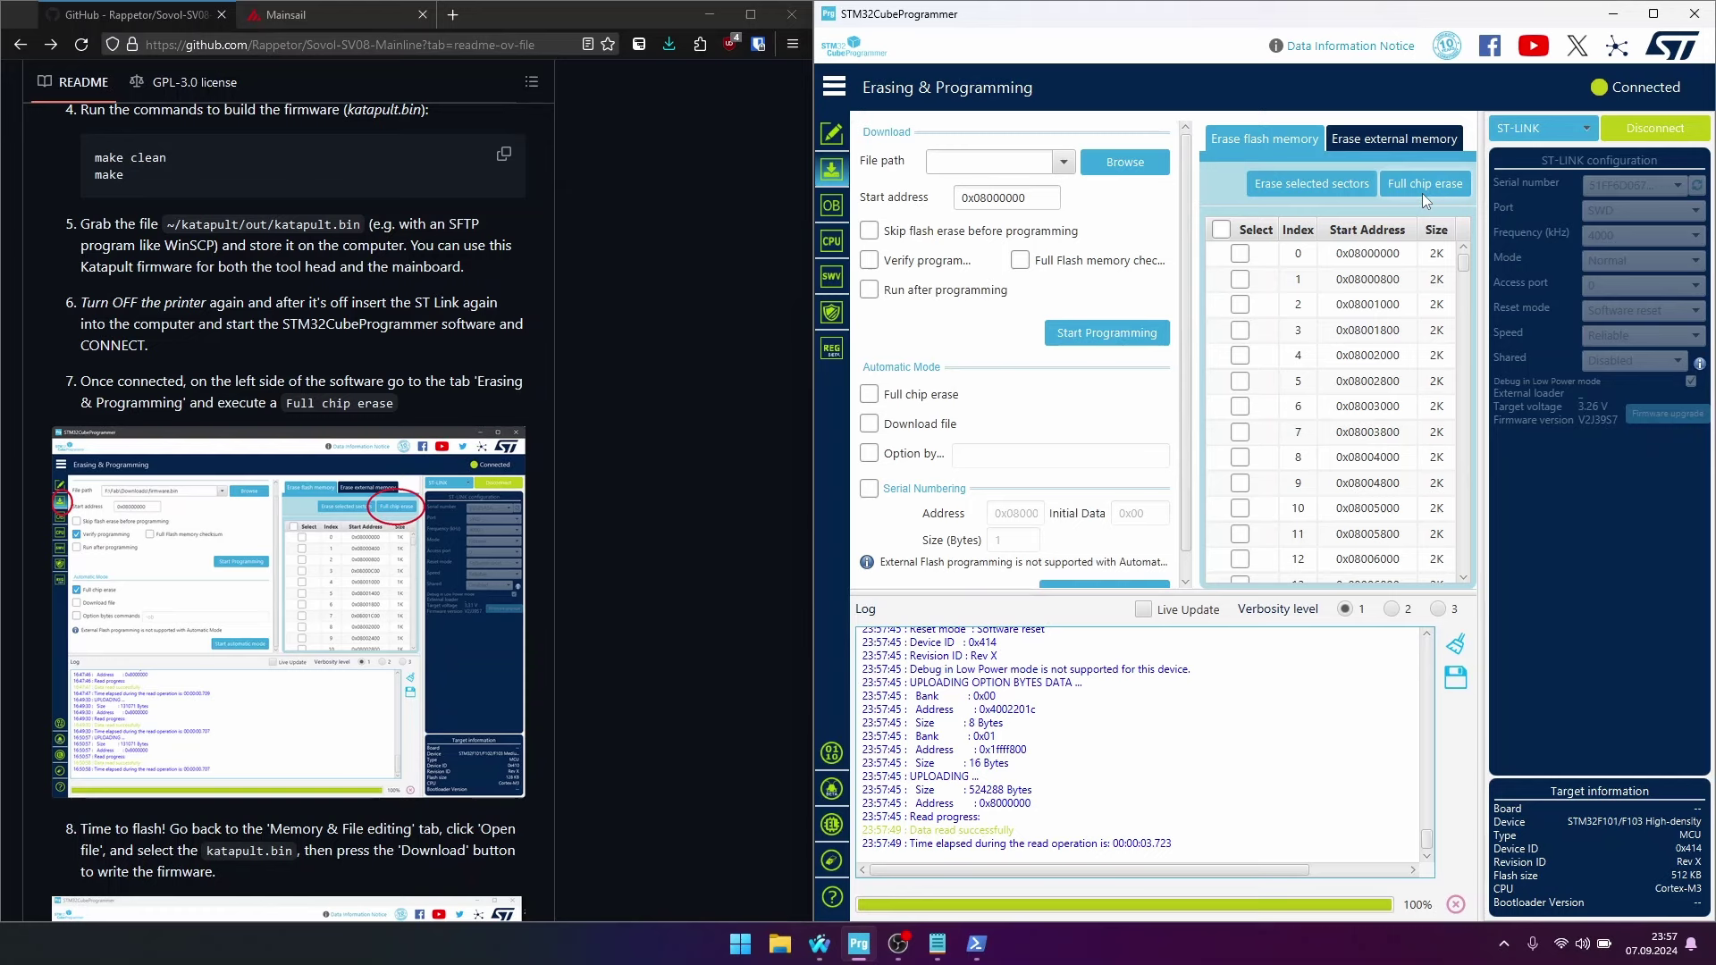
Execute a full chip erase of the connected STM32's flash memory and confirm it
{"action": "left_click", "coordinate": [1423, 191]}
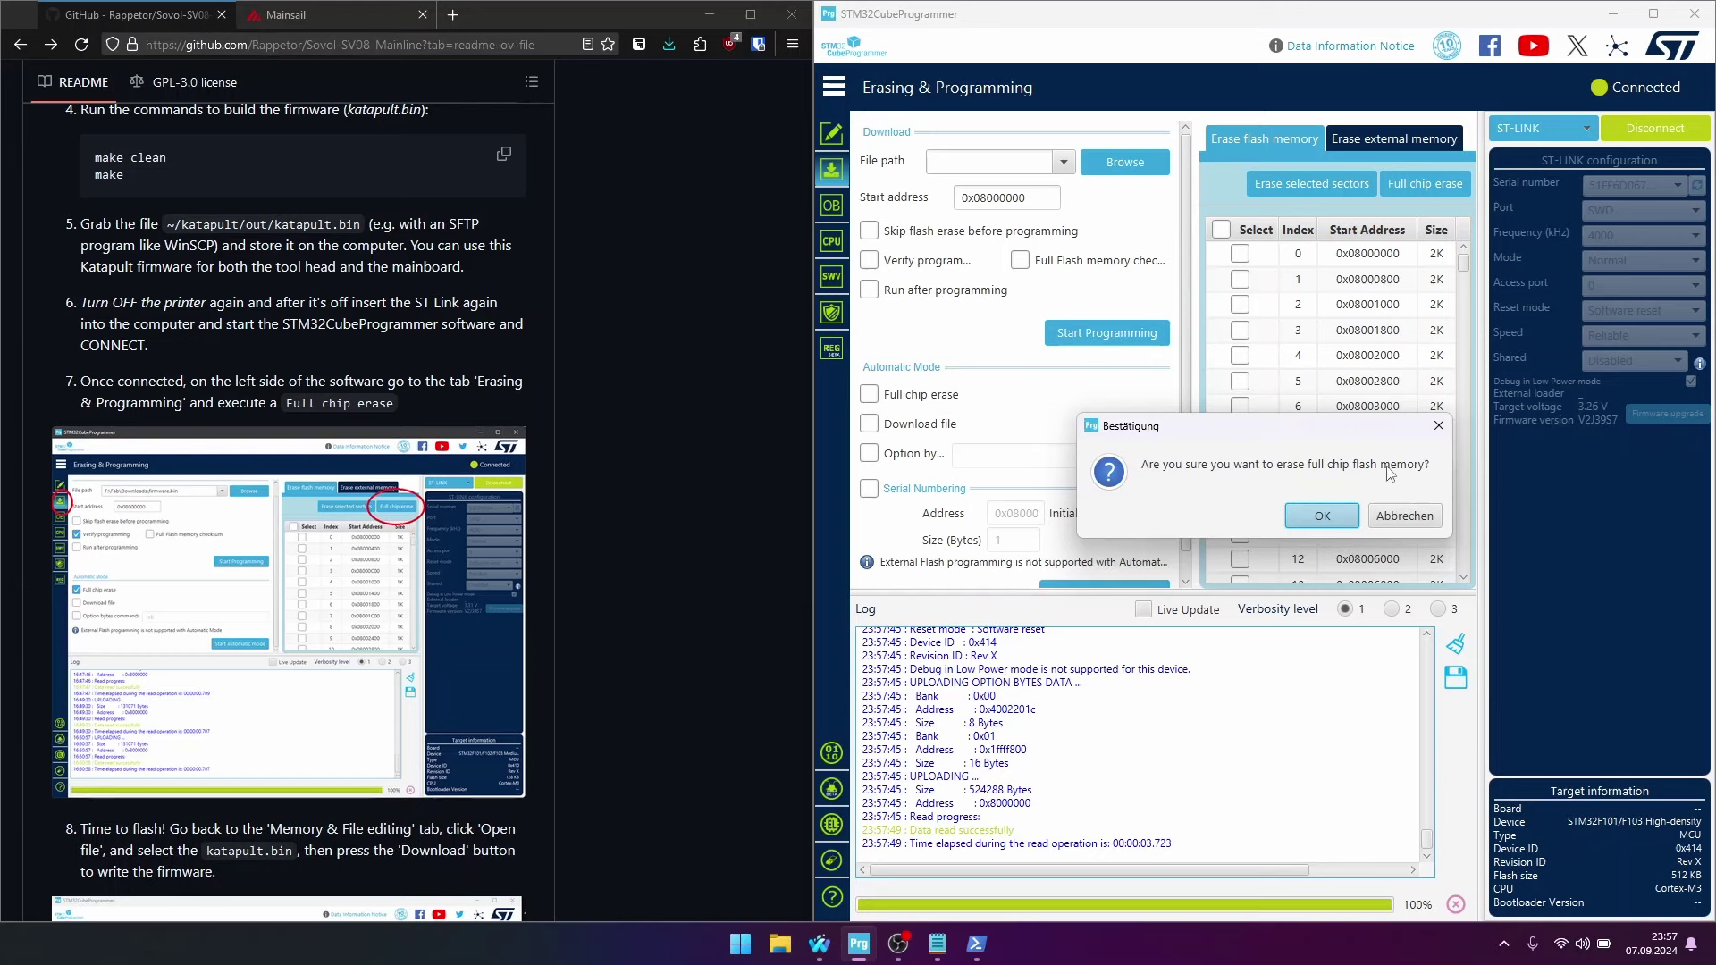
{"action": "left_click", "coordinate": [1321, 519]}
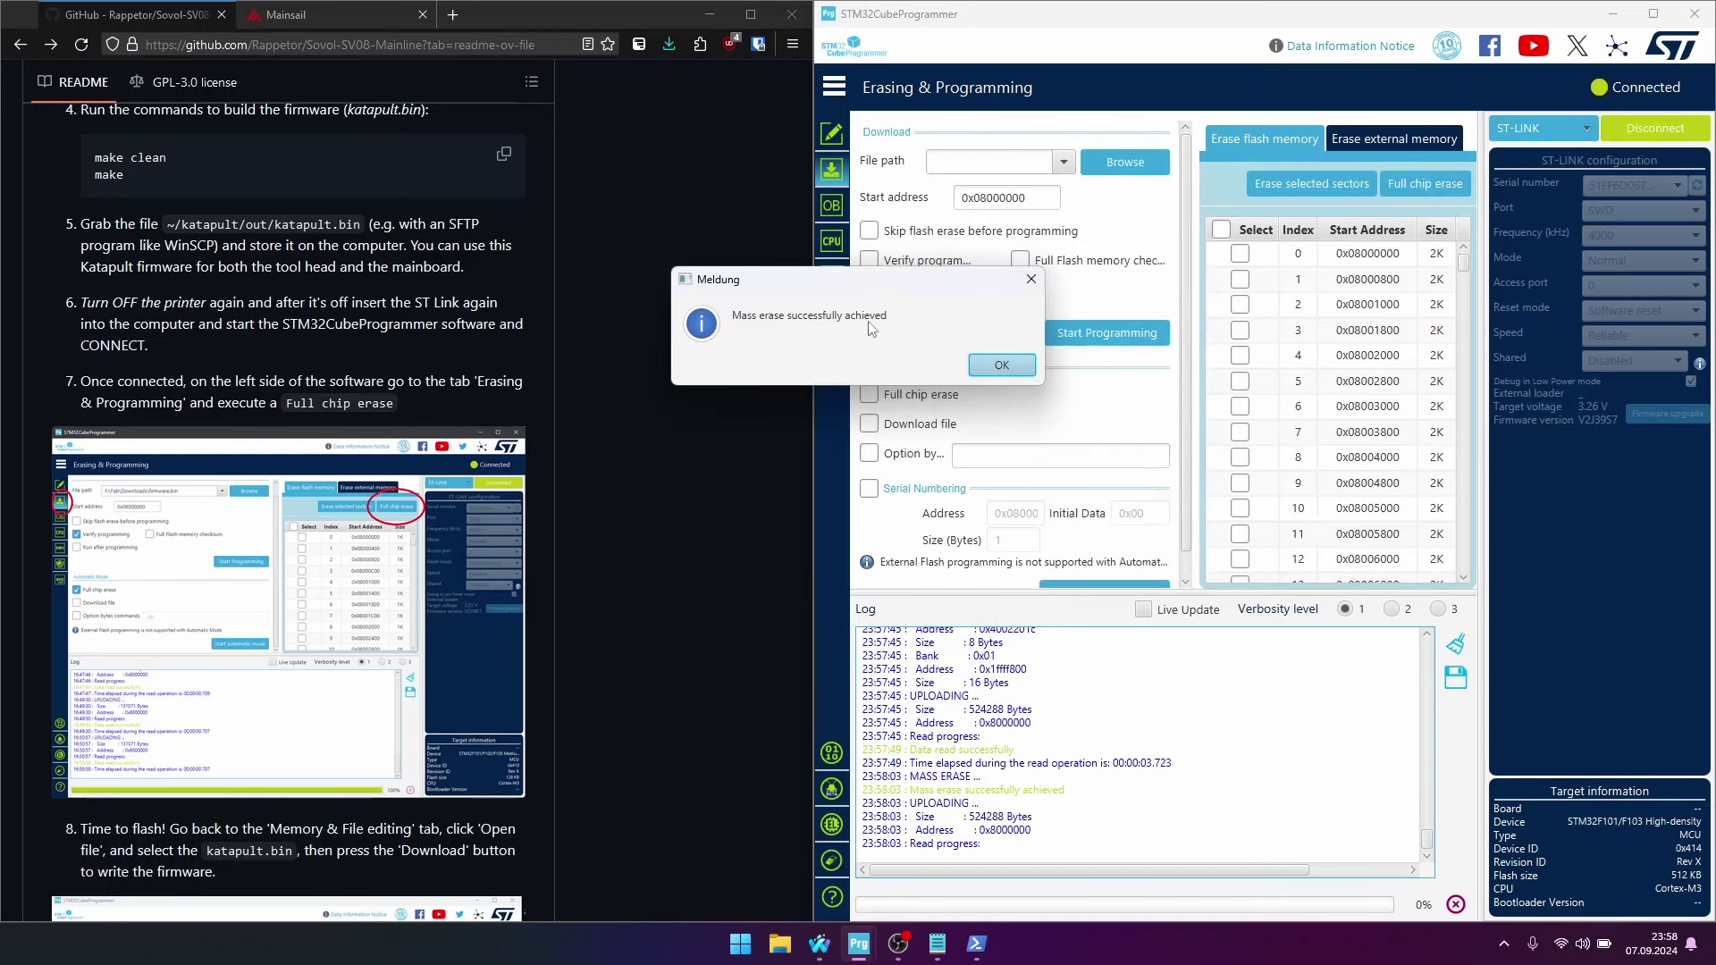
Close the chip-erase message and open katapult.bin from Desktop\SV08\Katapult for Memory & File editing
{"action": "left_click", "coordinate": [986, 363]}
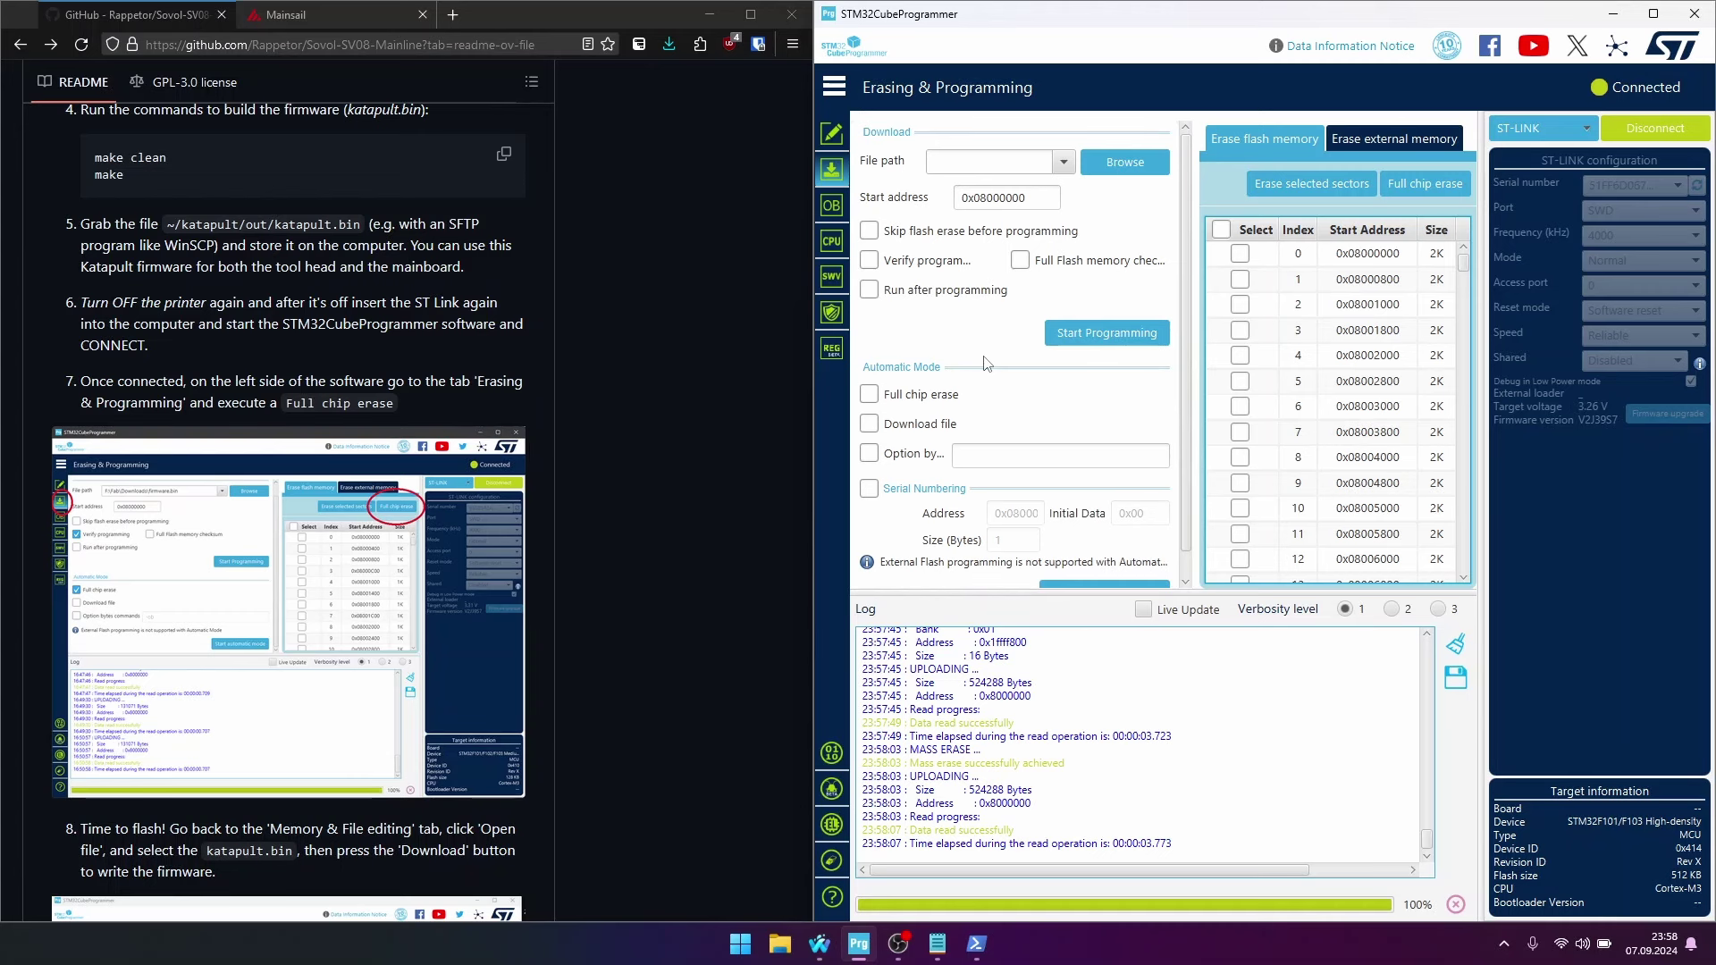
{"action": "left_click", "coordinate": [833, 139]}
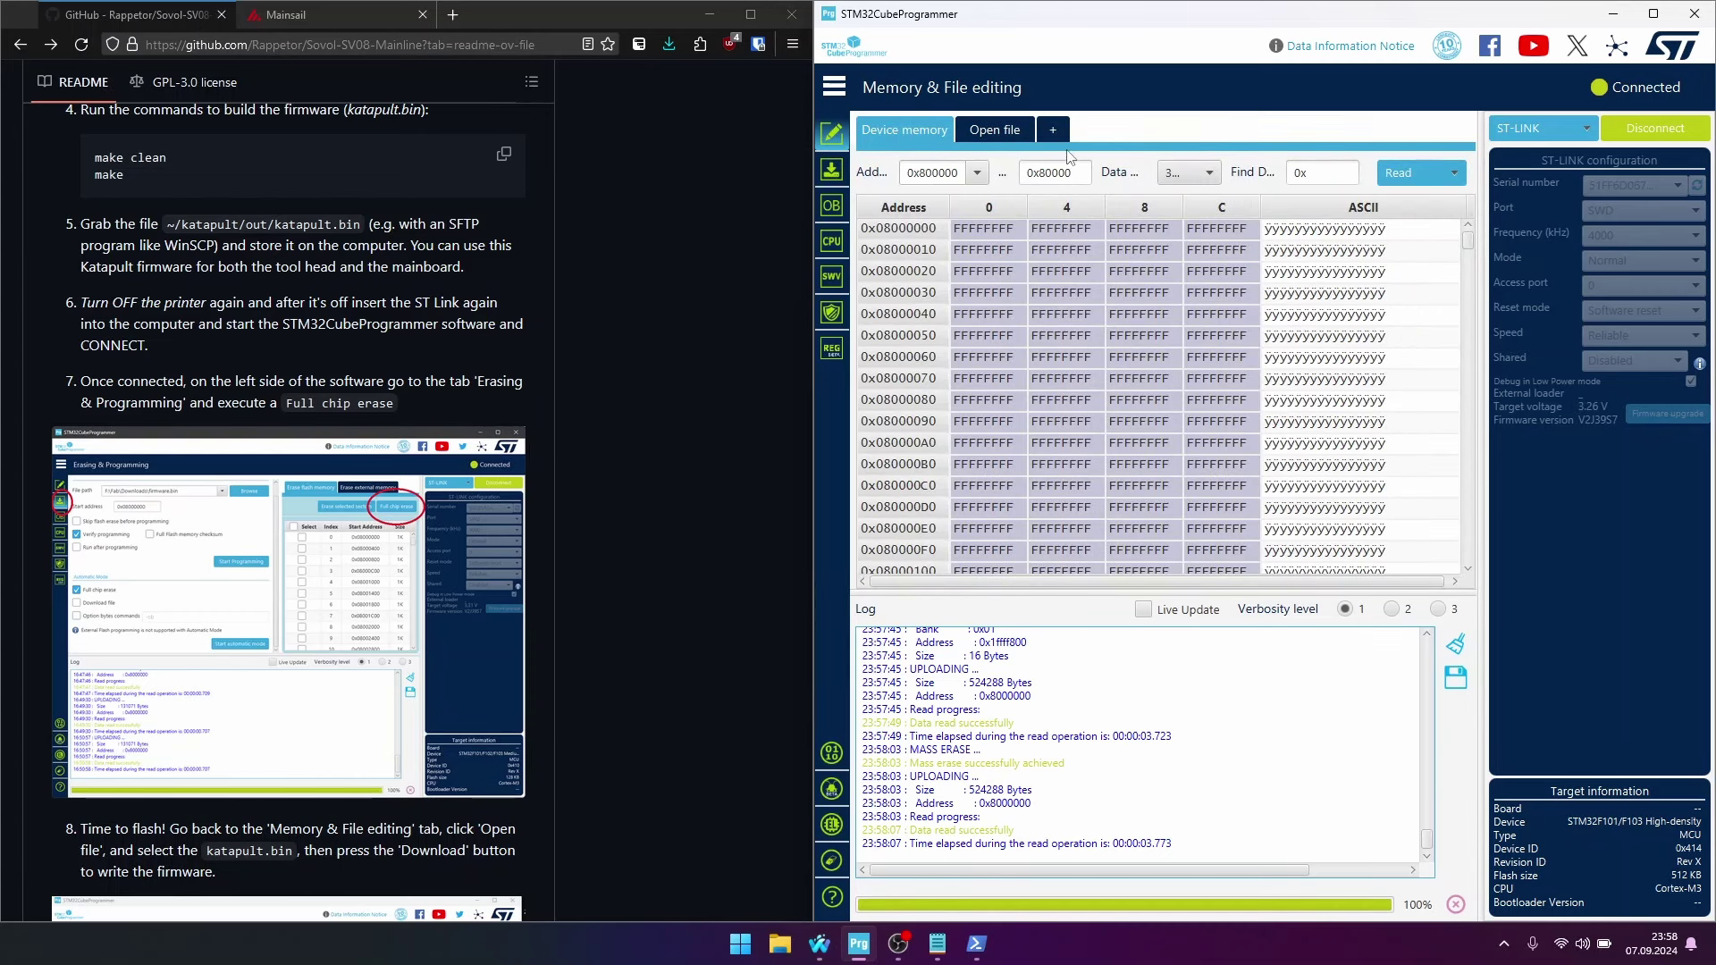
{"action": "left_click", "coordinate": [990, 132]}
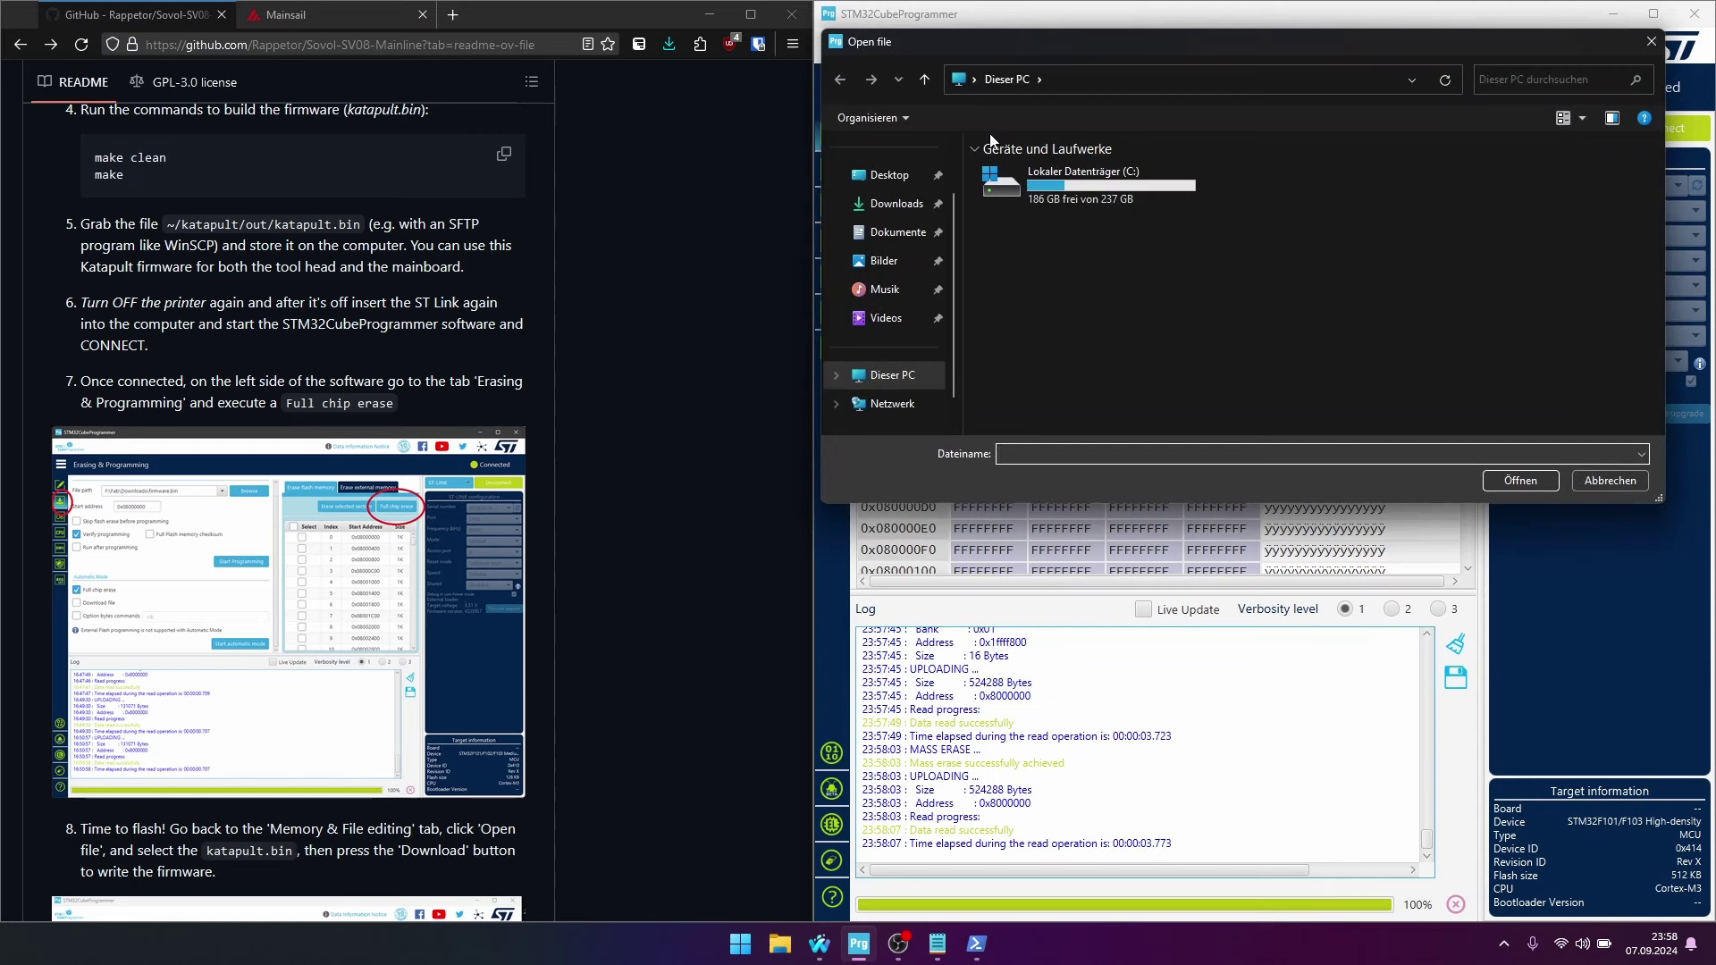
{"action": "left_click", "coordinate": [903, 176]}
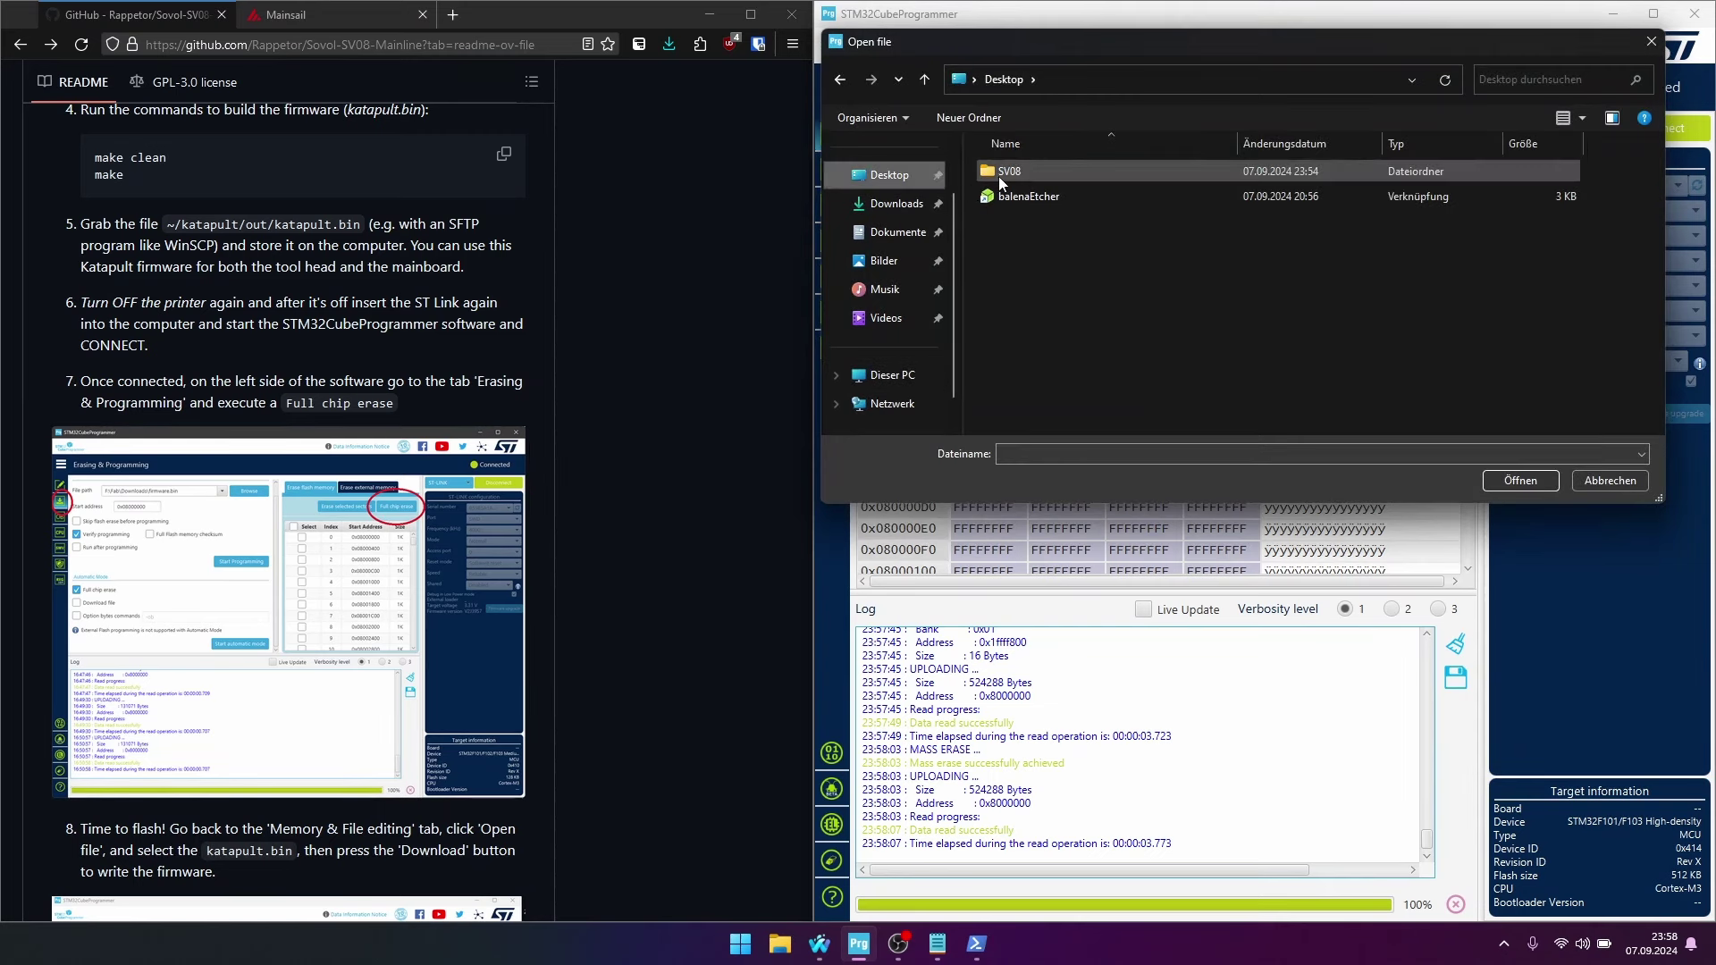
{"action": "double_click", "coordinate": [1001, 175]}
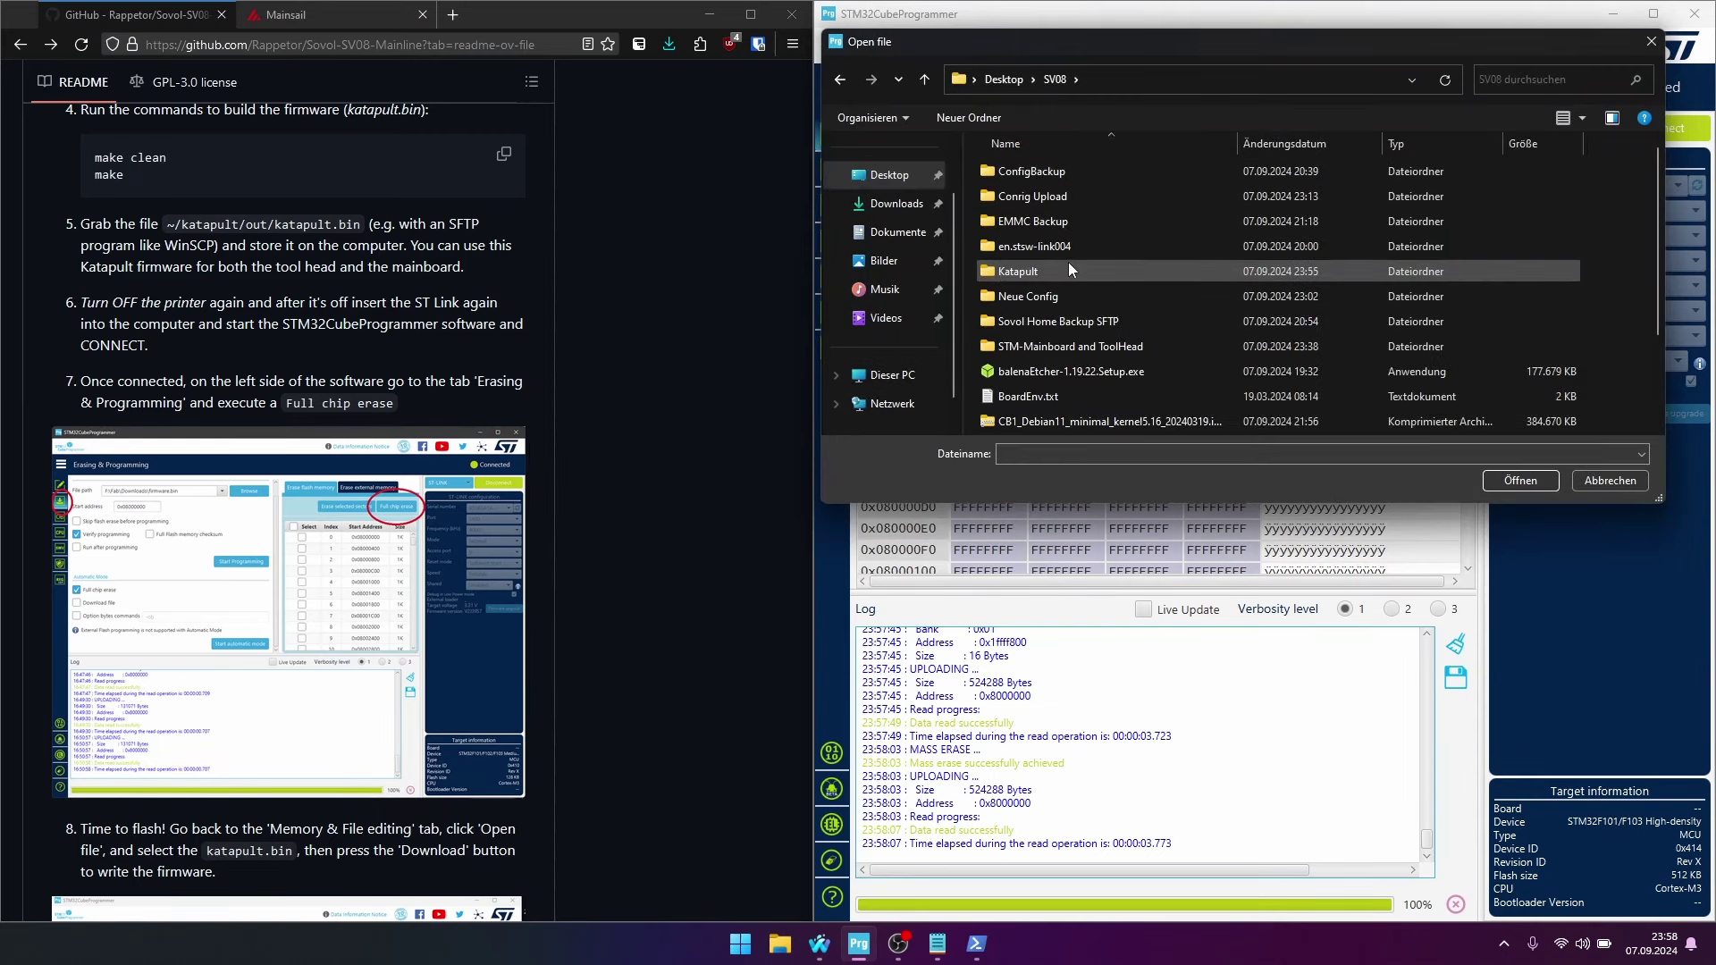
{"action": "double_click", "coordinate": [1068, 263]}
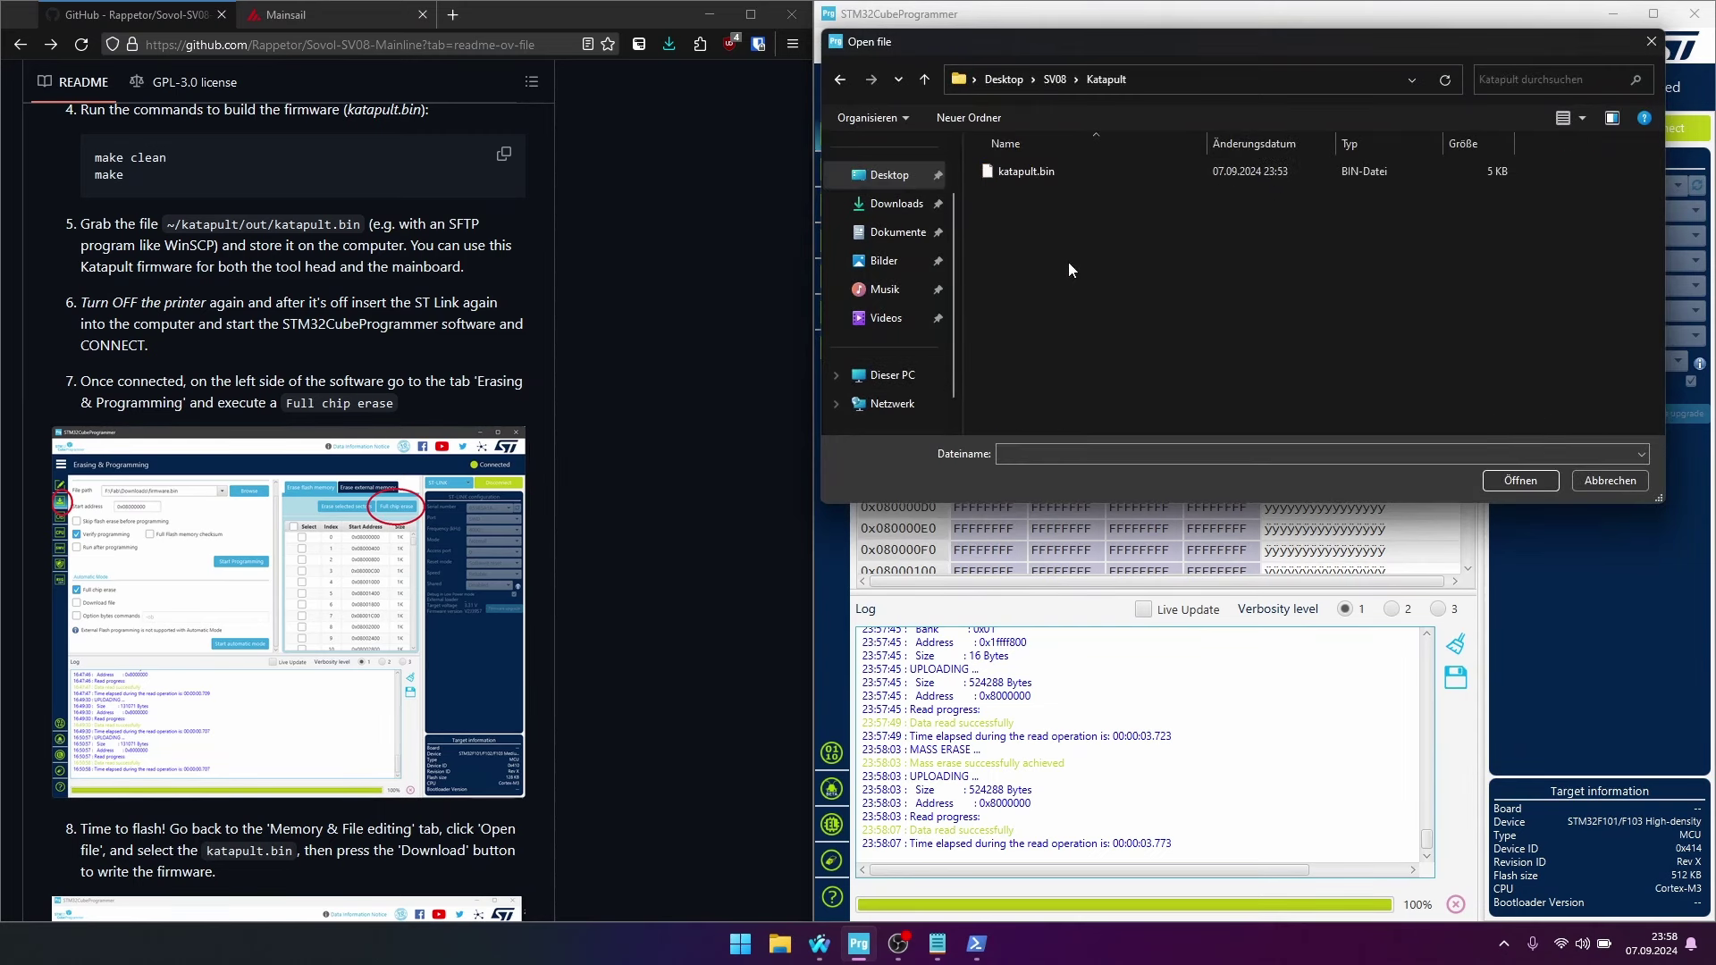
{"action": "double_click", "coordinate": [1022, 173]}
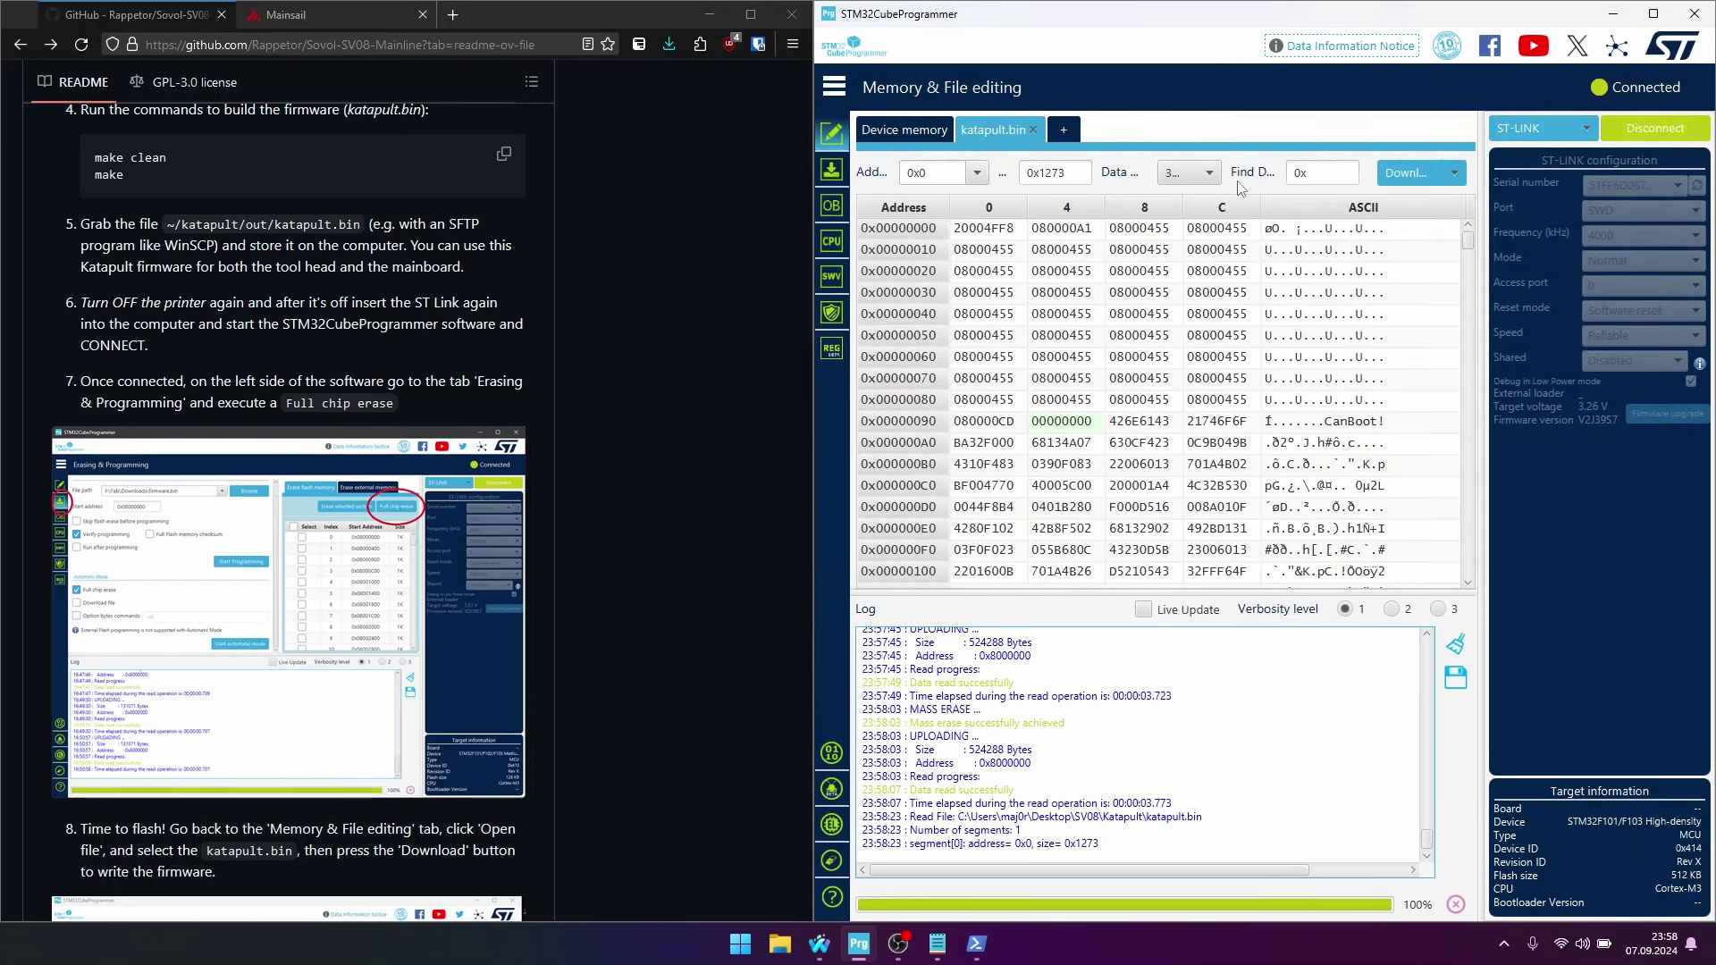
Follow README step 8 to write katapult.bin to the connected board's flash memory and acknowledge the completed download
{"action": "scroll", "coordinate": [457, 480], "scroll_direction": "down", "scroll_amount": 5}
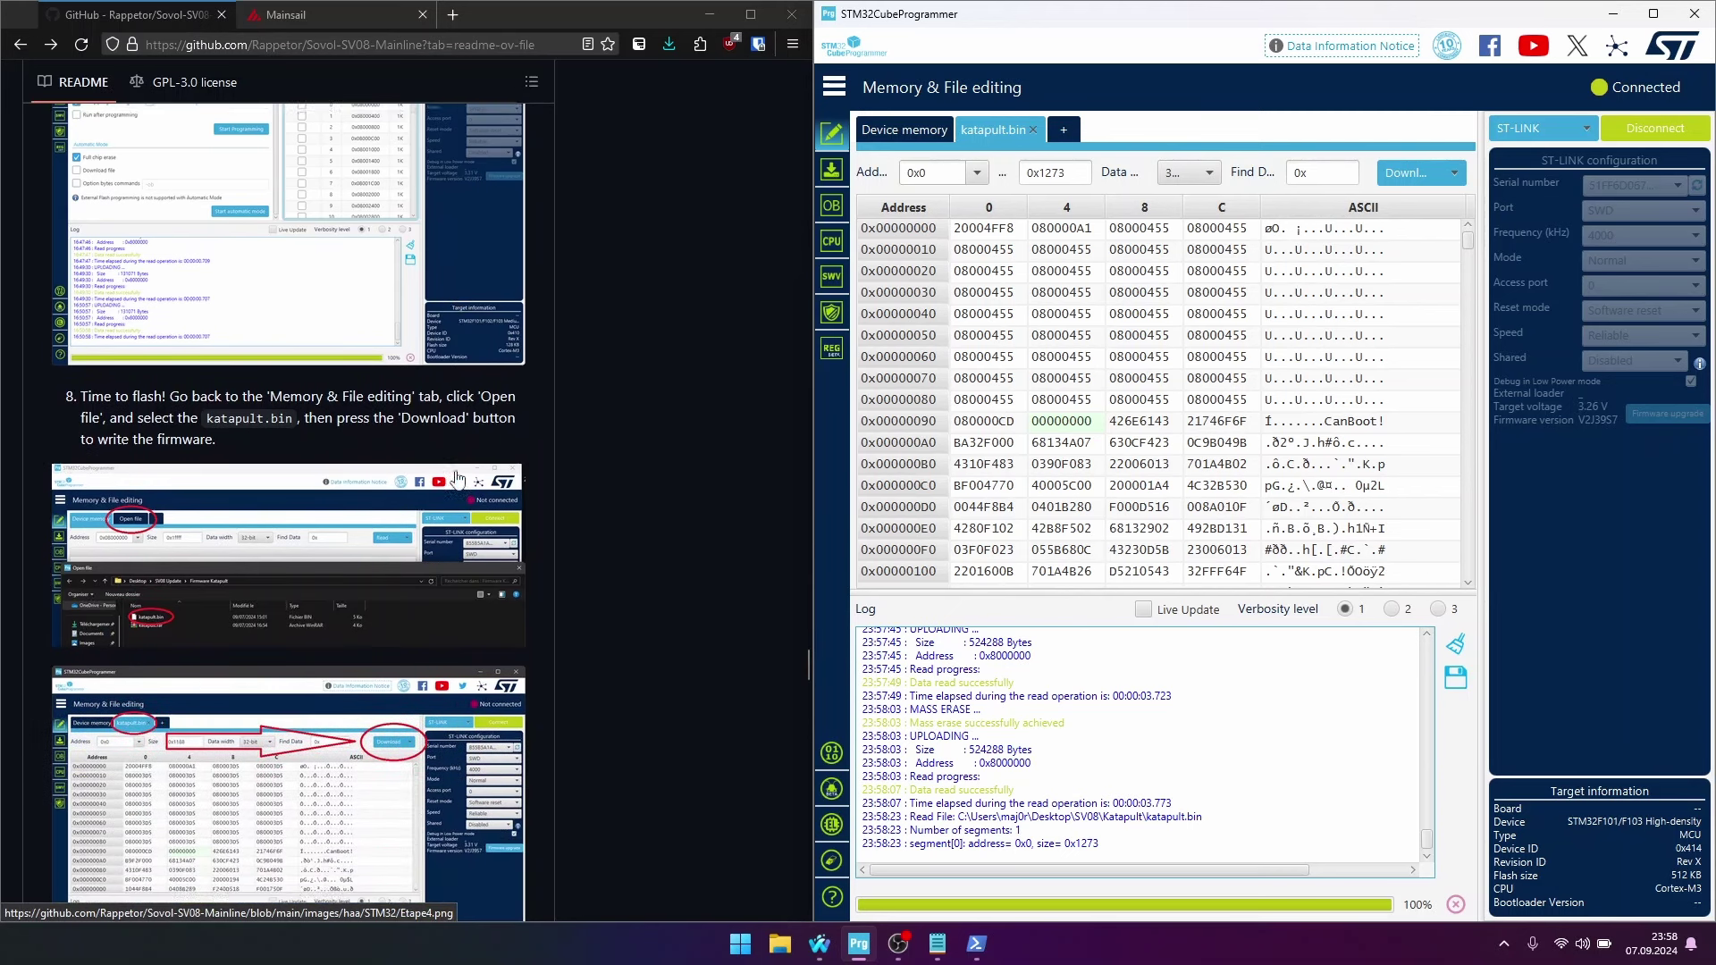
{"action": "scroll", "coordinate": [457, 480], "scroll_direction": "down", "scroll_amount": 3}
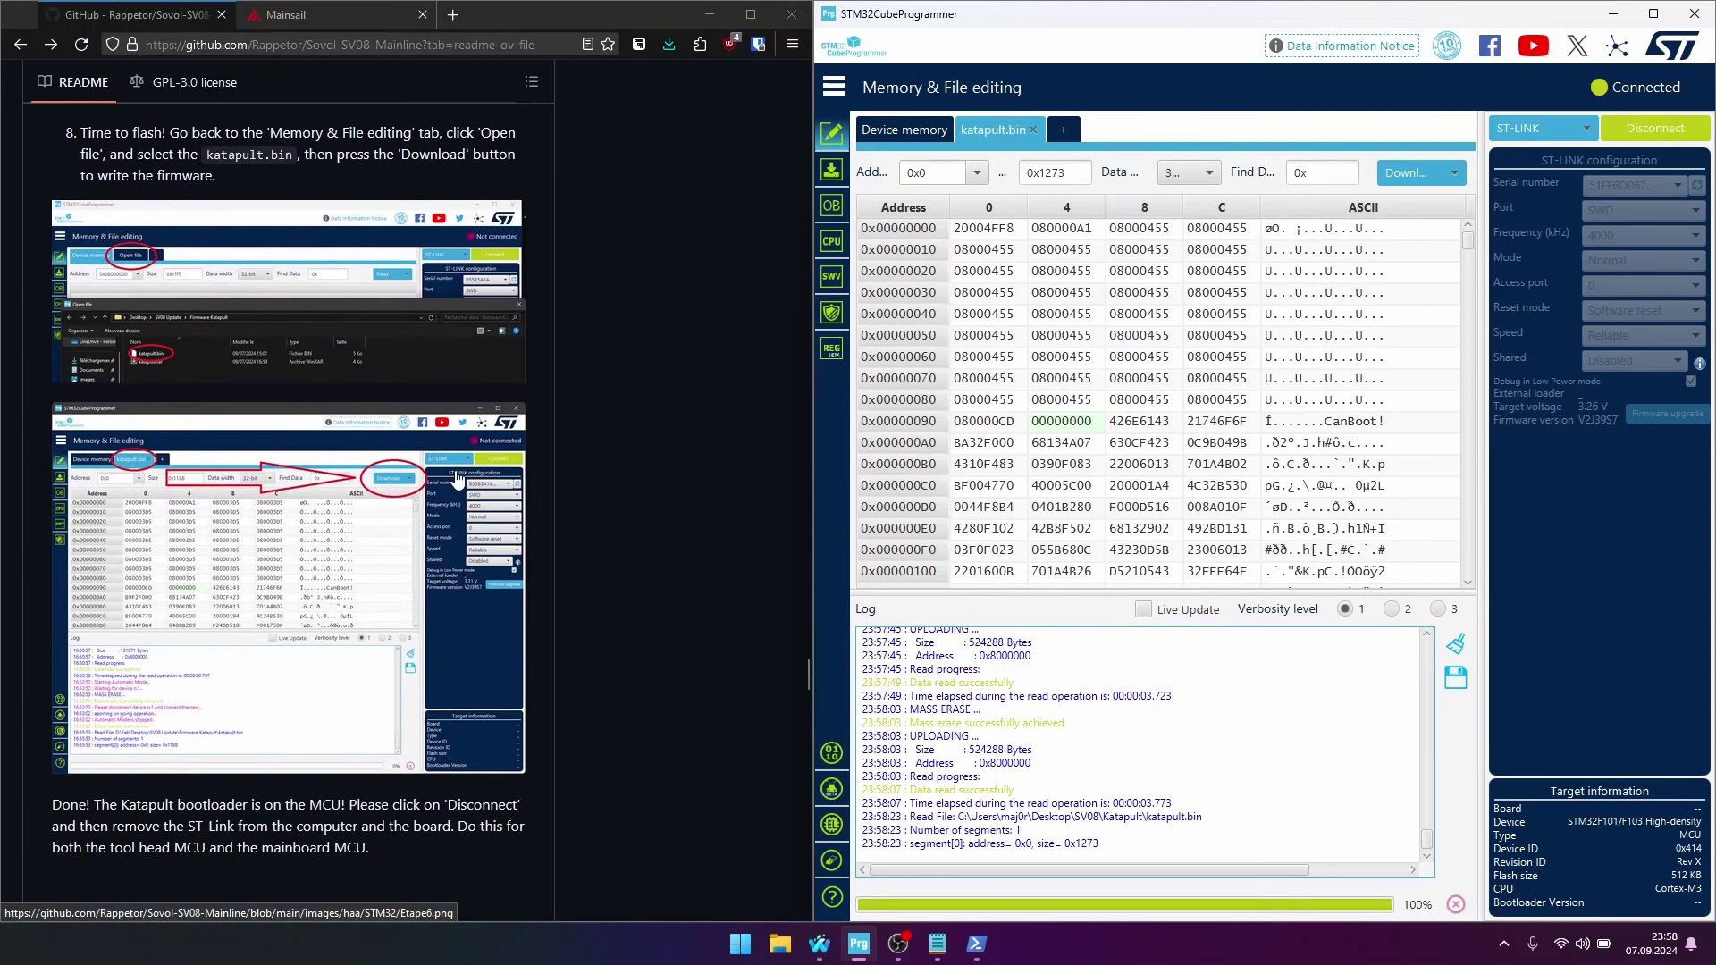
{"action": "left_click", "coordinate": [1404, 172]}
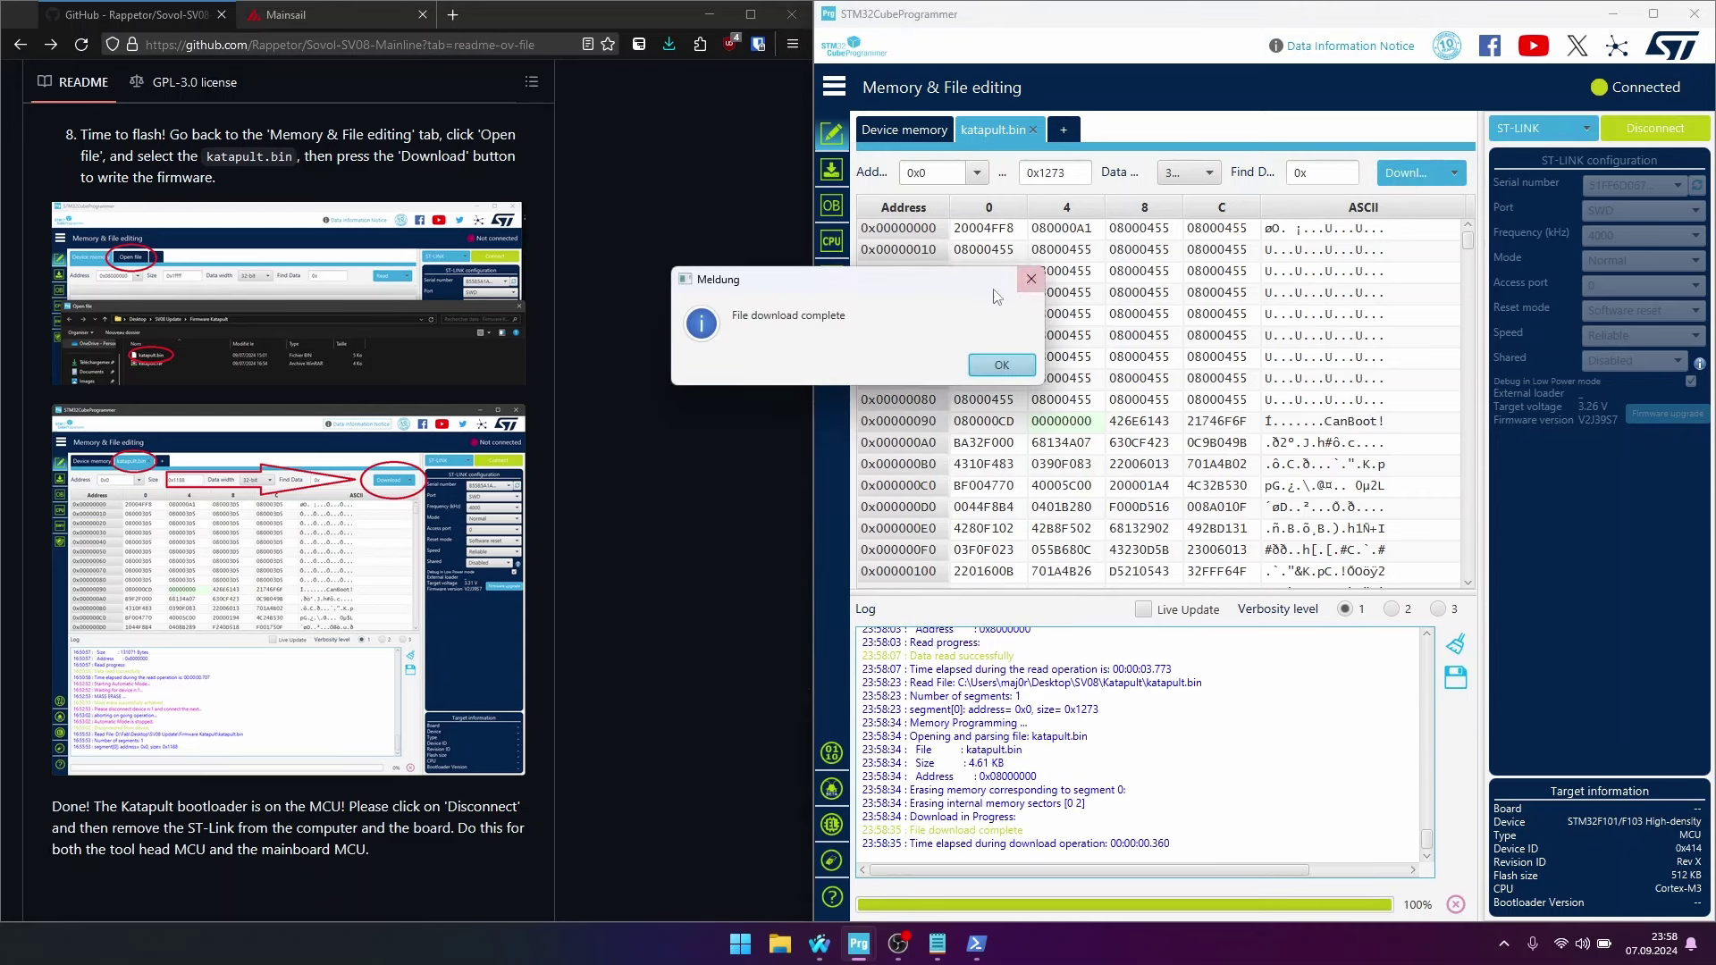
{"action": "left_click", "coordinate": [996, 365]}
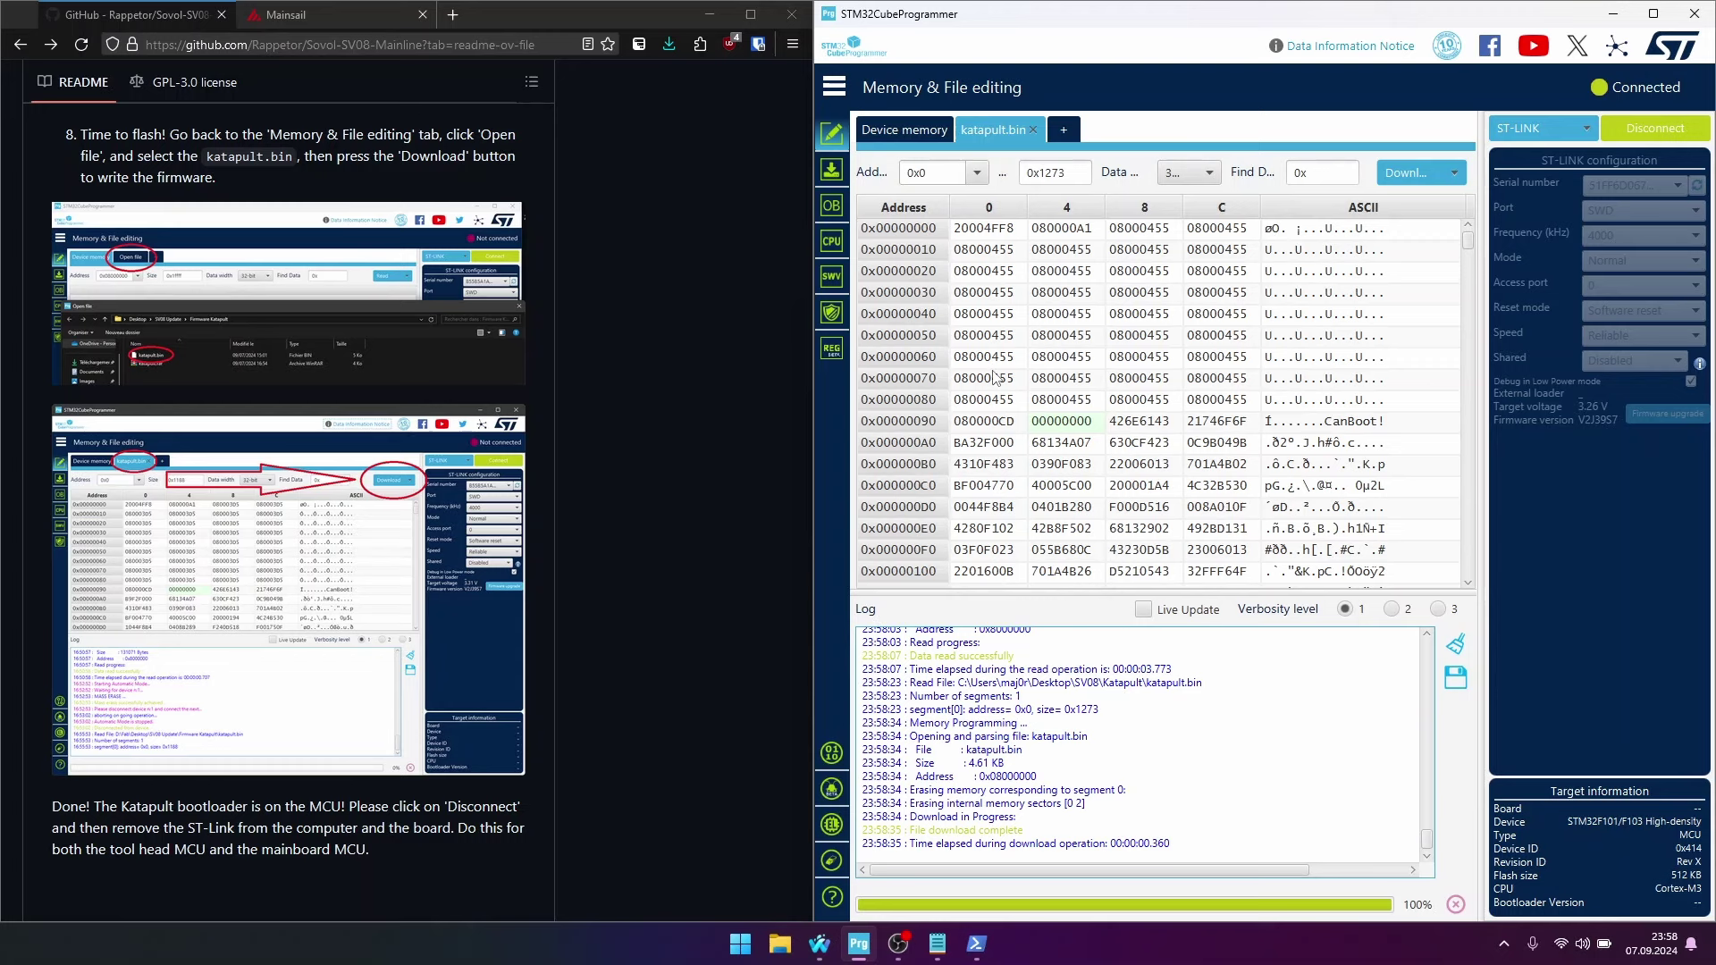
{"action": "left_click", "coordinate": [1454, 173]}
{"action": "left_click", "coordinate": [1406, 139]}
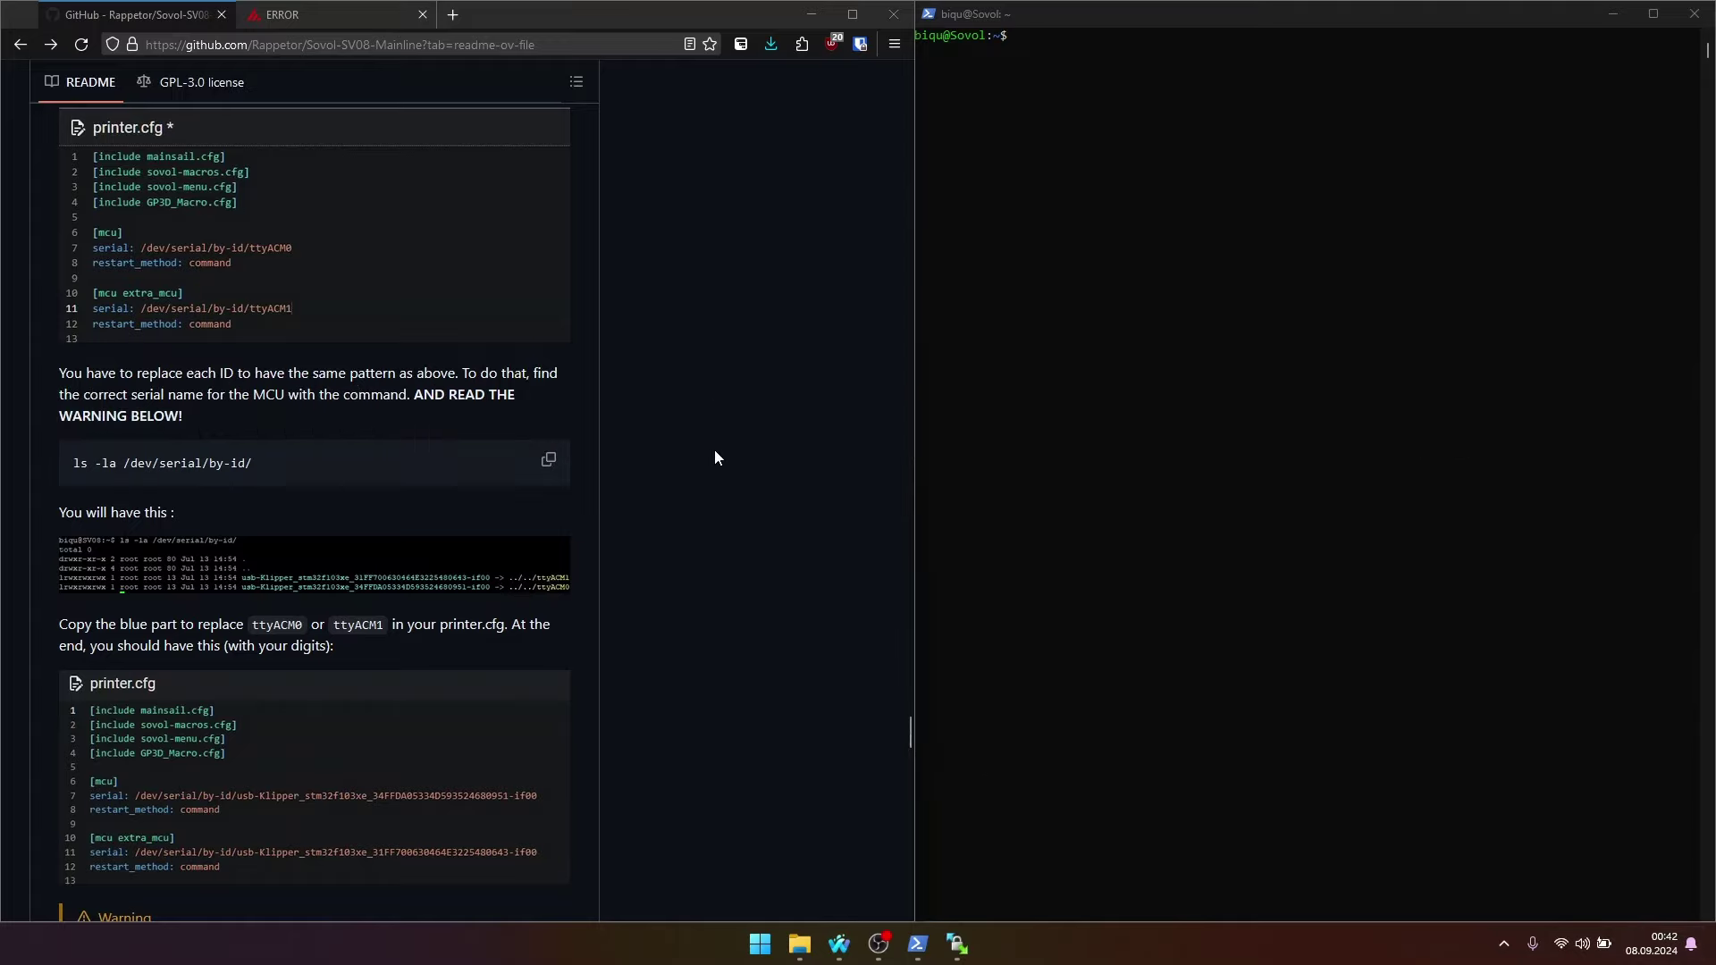
Review the README's STEP 8 on flashing Klipper firmware, including the [mcu] and [extra_mcu] serial entries required in printer.cfg
{"action": "scroll", "coordinate": [715, 456], "scroll_direction": "down", "scroll_amount": 1}
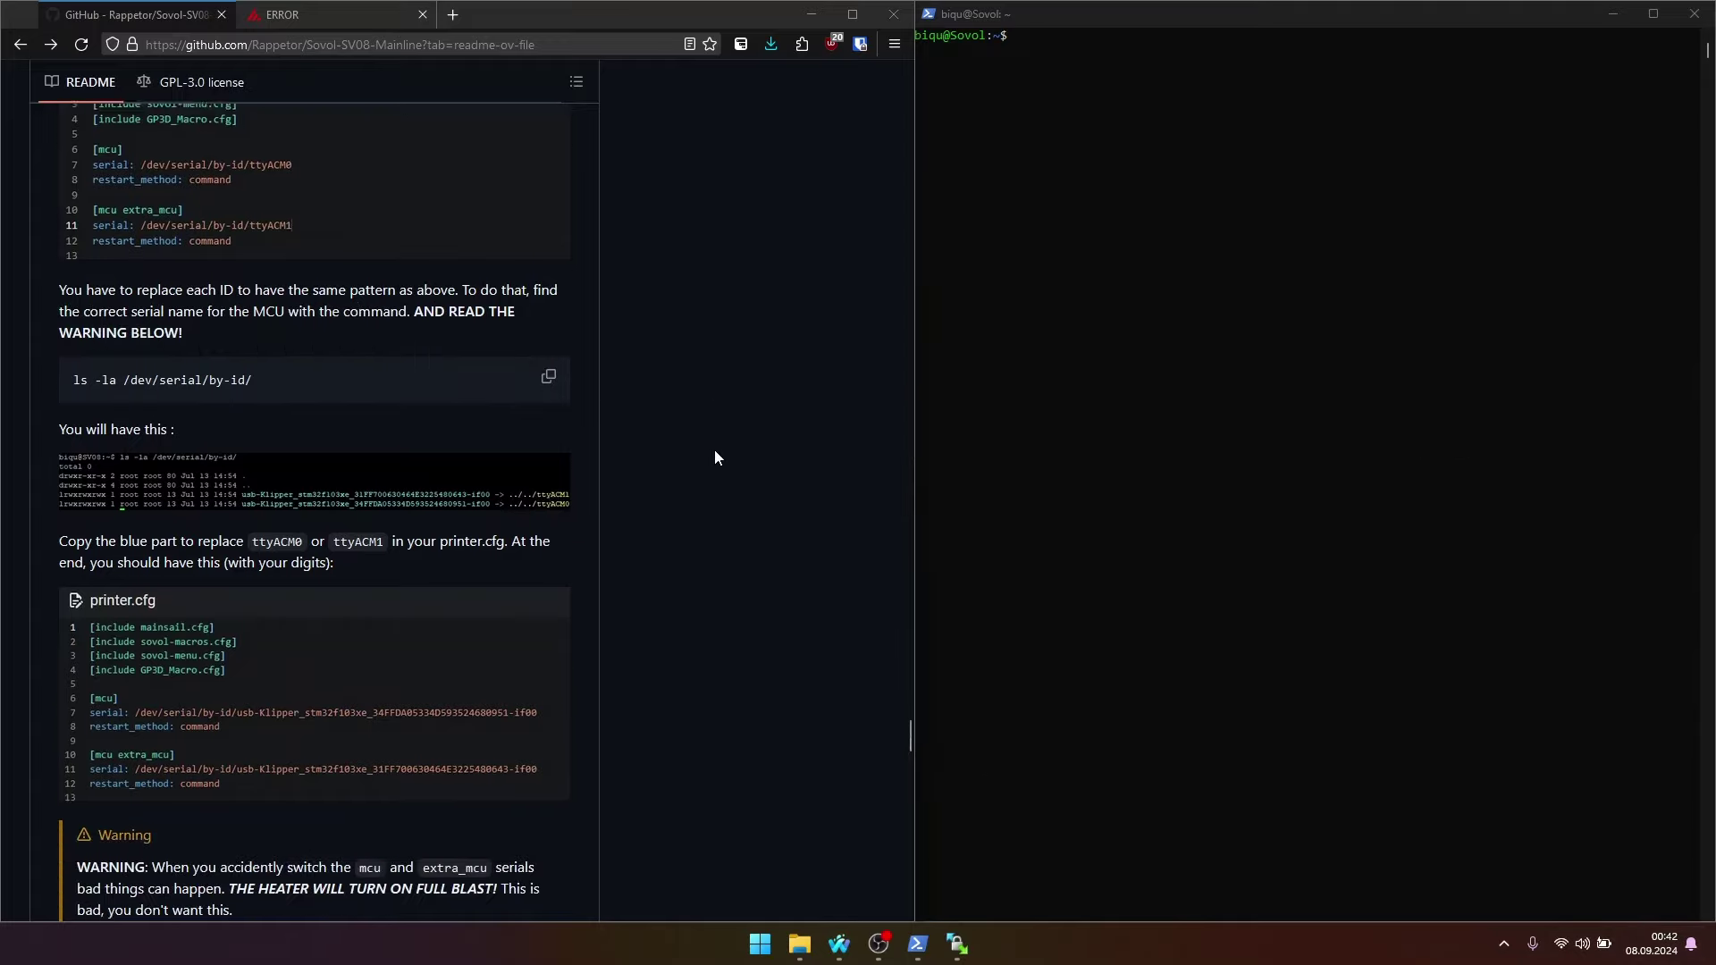
{"action": "scroll", "coordinate": [715, 456], "scroll_direction": "up", "scroll_amount": 7}
{"action": "scroll", "coordinate": [715, 456], "scroll_direction": "up", "scroll_amount": 3}
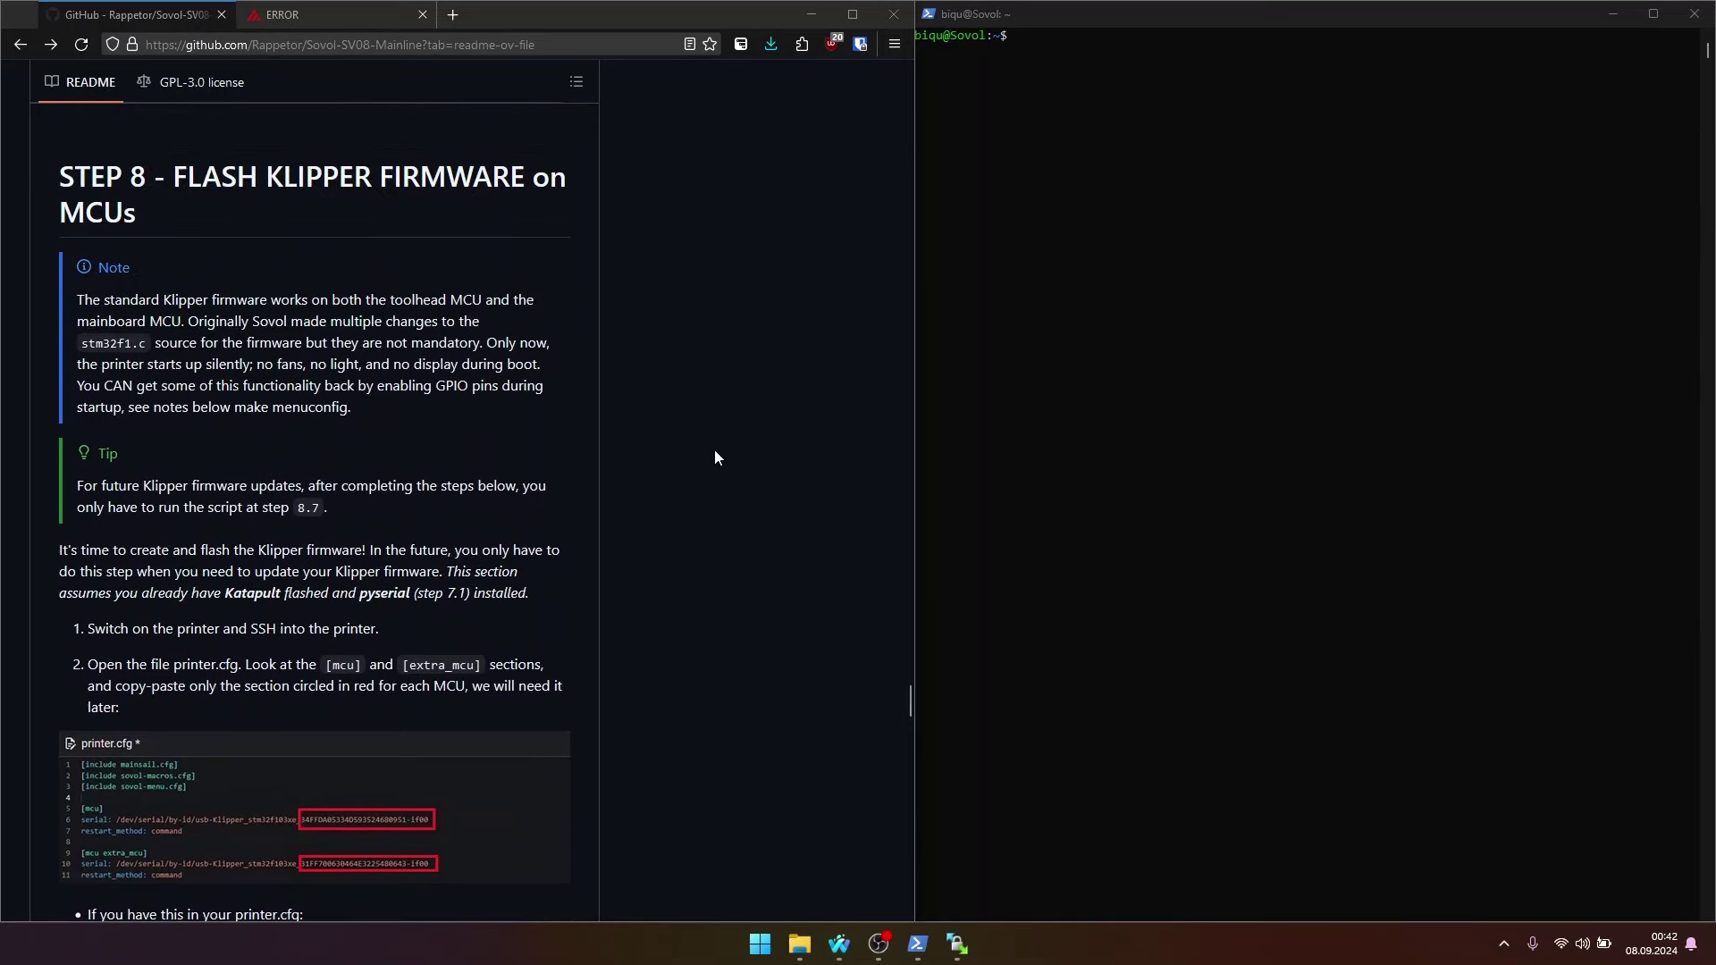
{"action": "scroll", "coordinate": [715, 458], "scroll_direction": "down", "scroll_amount": 1}
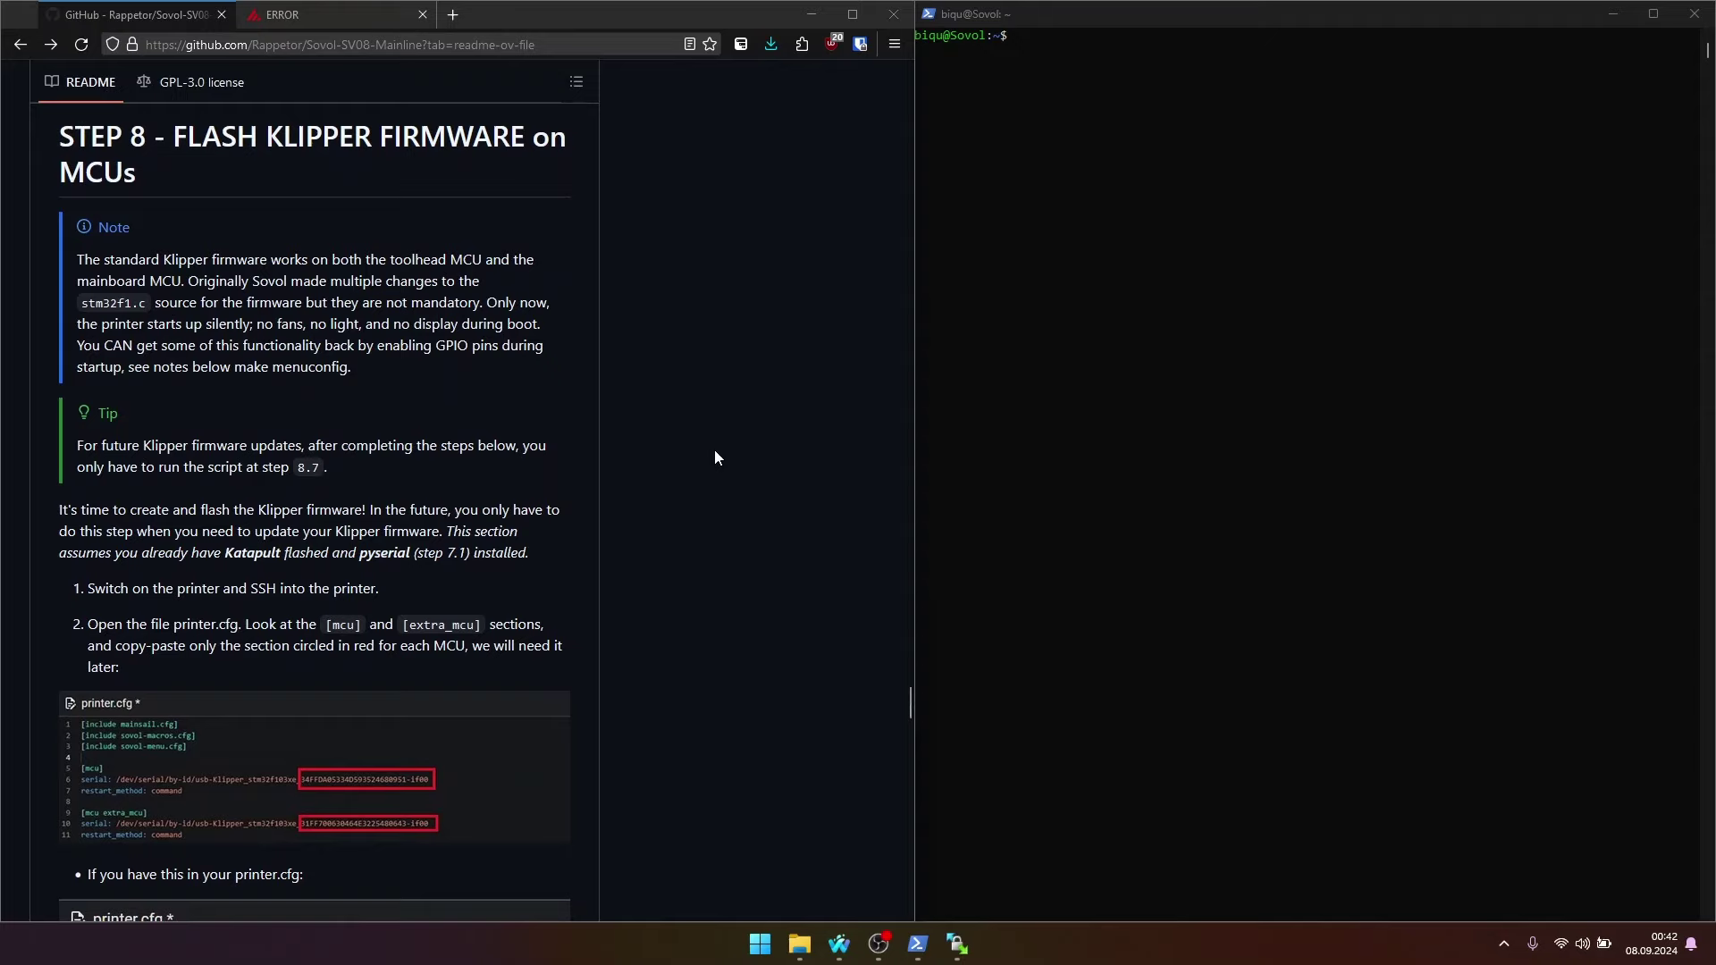
{"action": "scroll", "coordinate": [715, 458], "scroll_direction": "down", "scroll_amount": 3}
{"action": "scroll", "coordinate": [715, 457], "scroll_direction": "down", "scroll_amount": 2}
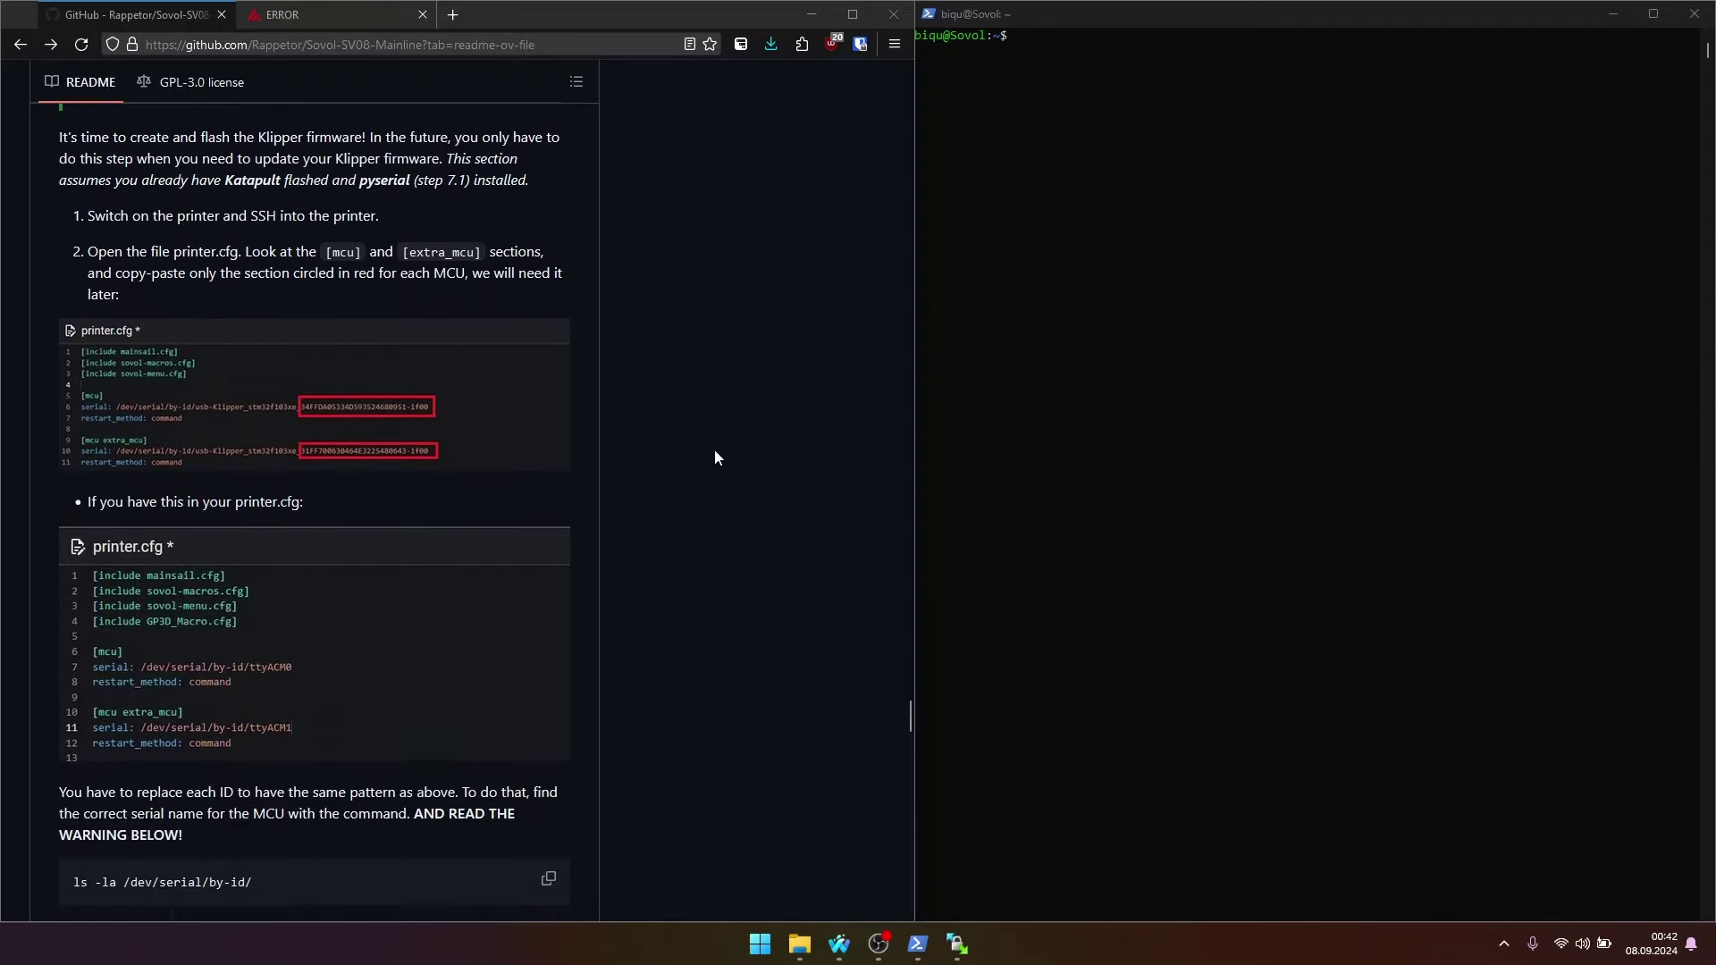
{"action": "scroll", "coordinate": [715, 458], "scroll_direction": "down", "scroll_amount": 1}
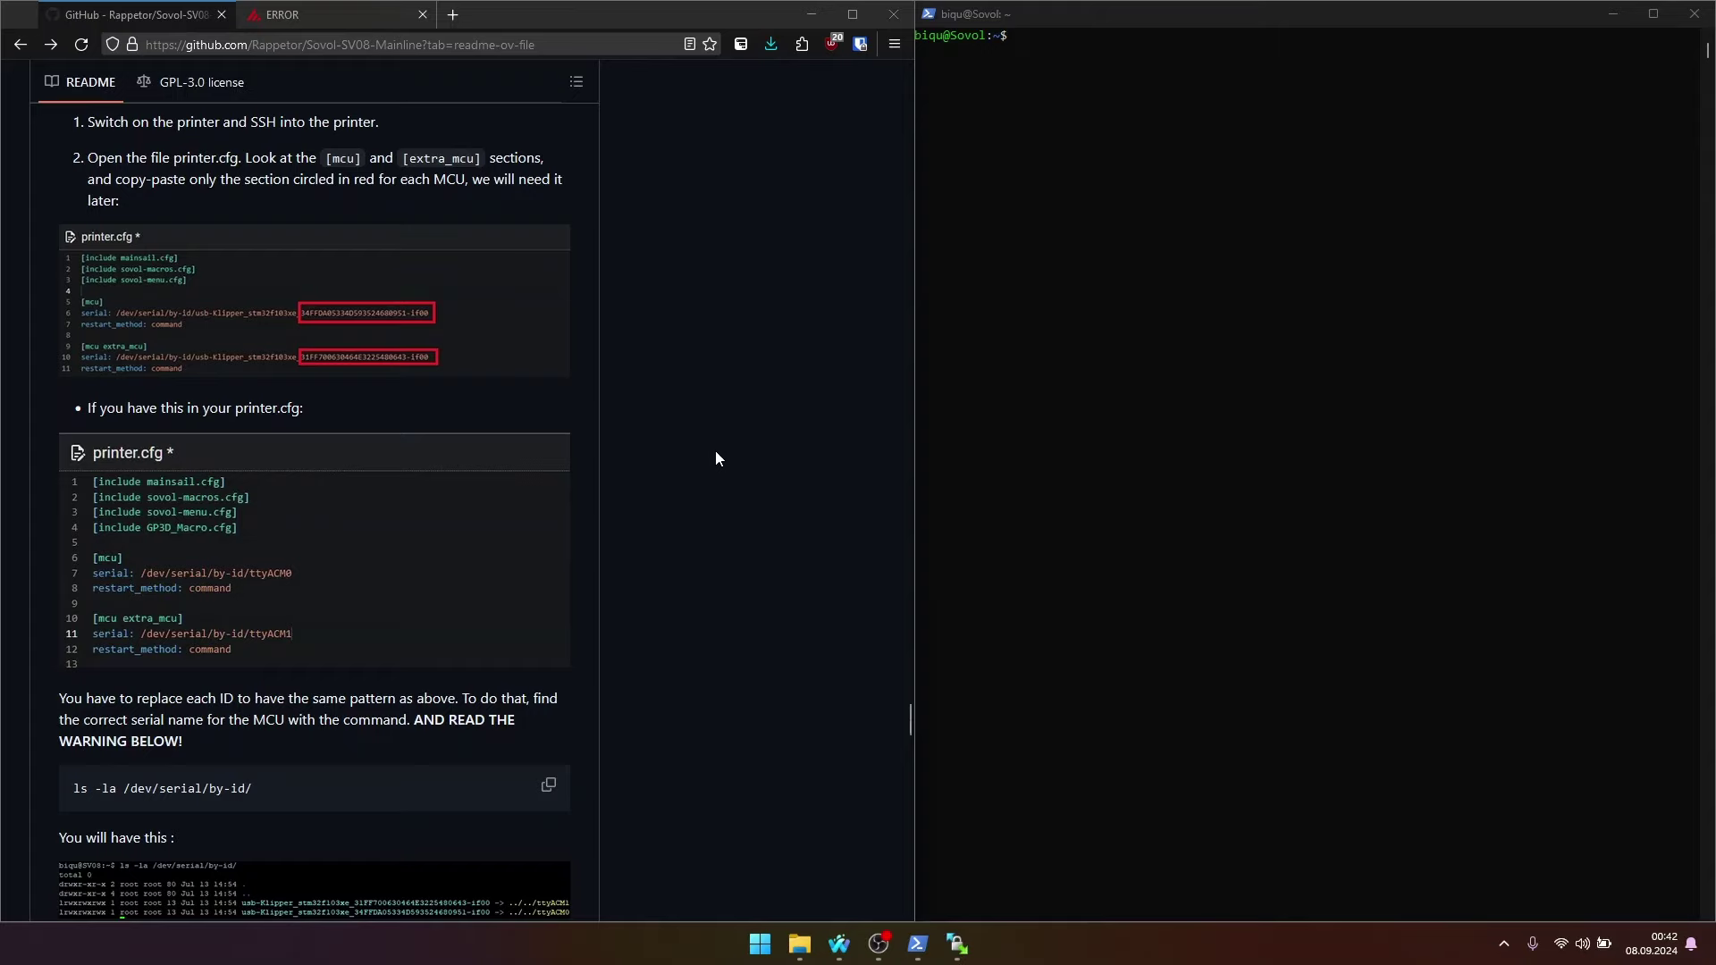
{"action": "scroll", "coordinate": [715, 458], "scroll_direction": "down", "scroll_amount": 1}
{"action": "scroll", "coordinate": [715, 457], "scroll_direction": "down", "scroll_amount": 1}
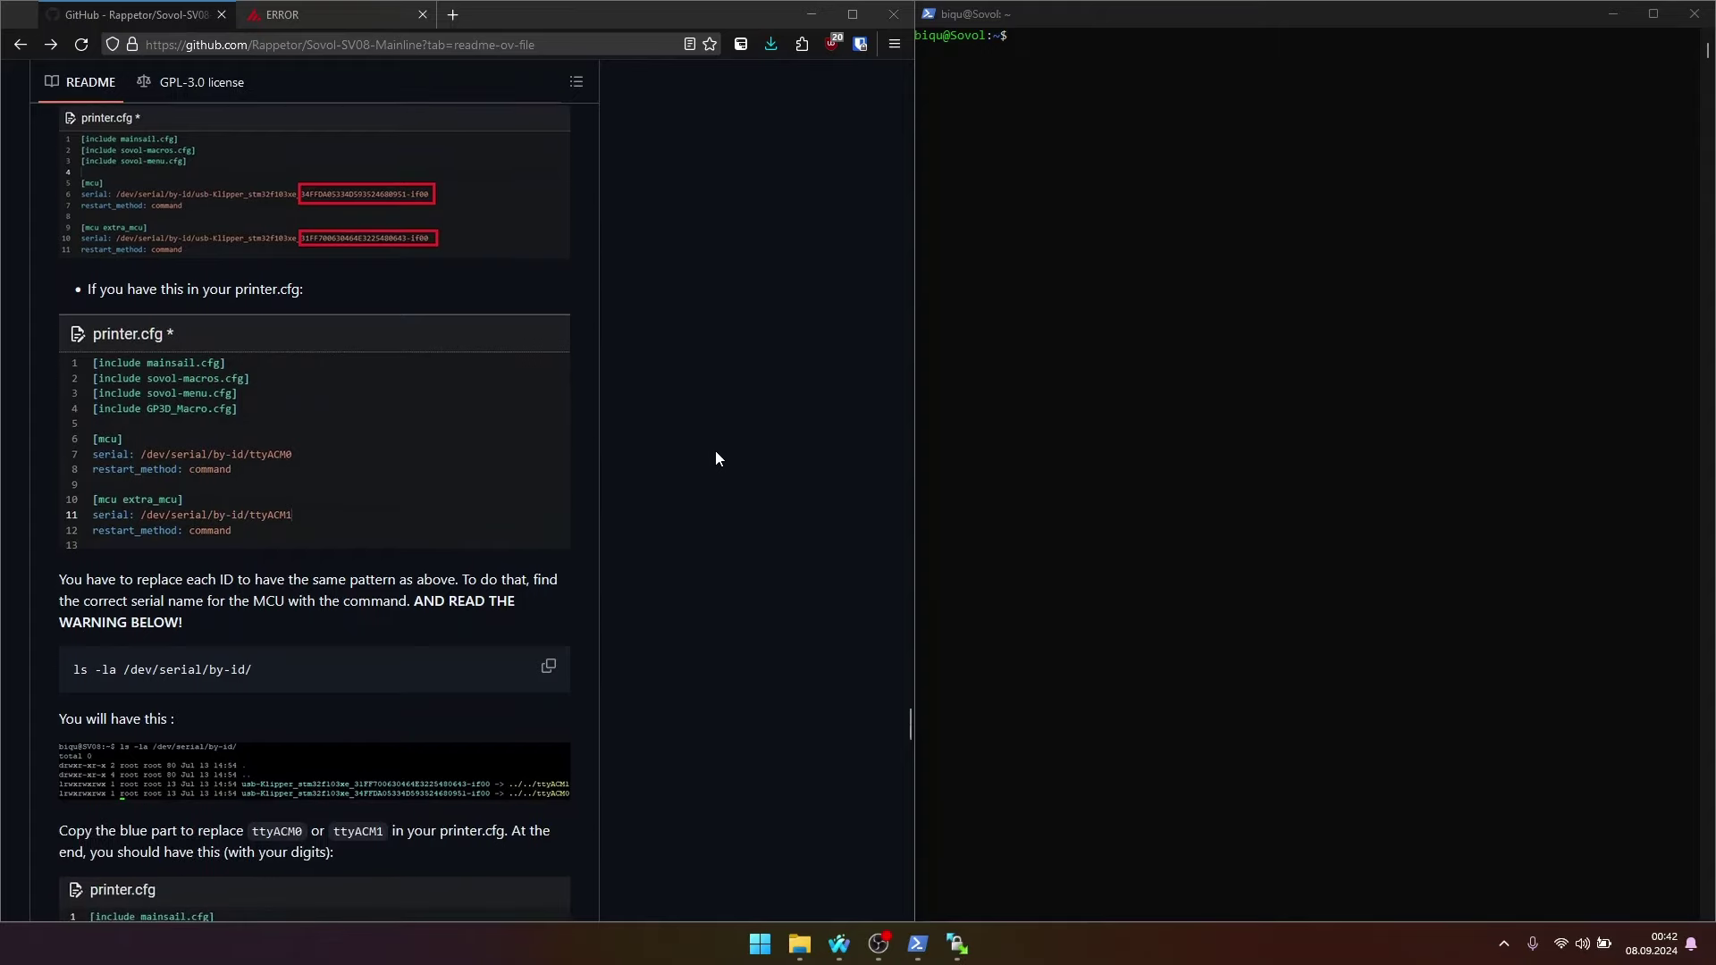
Copy the README command ls -la /dev/serial/by-id/ for finding the MCU serial names
{"action": "scroll", "coordinate": [715, 451], "scroll_direction": "down", "scroll_amount": 3}
{"action": "scroll", "coordinate": [716, 451], "scroll_direction": "down", "scroll_amount": 1}
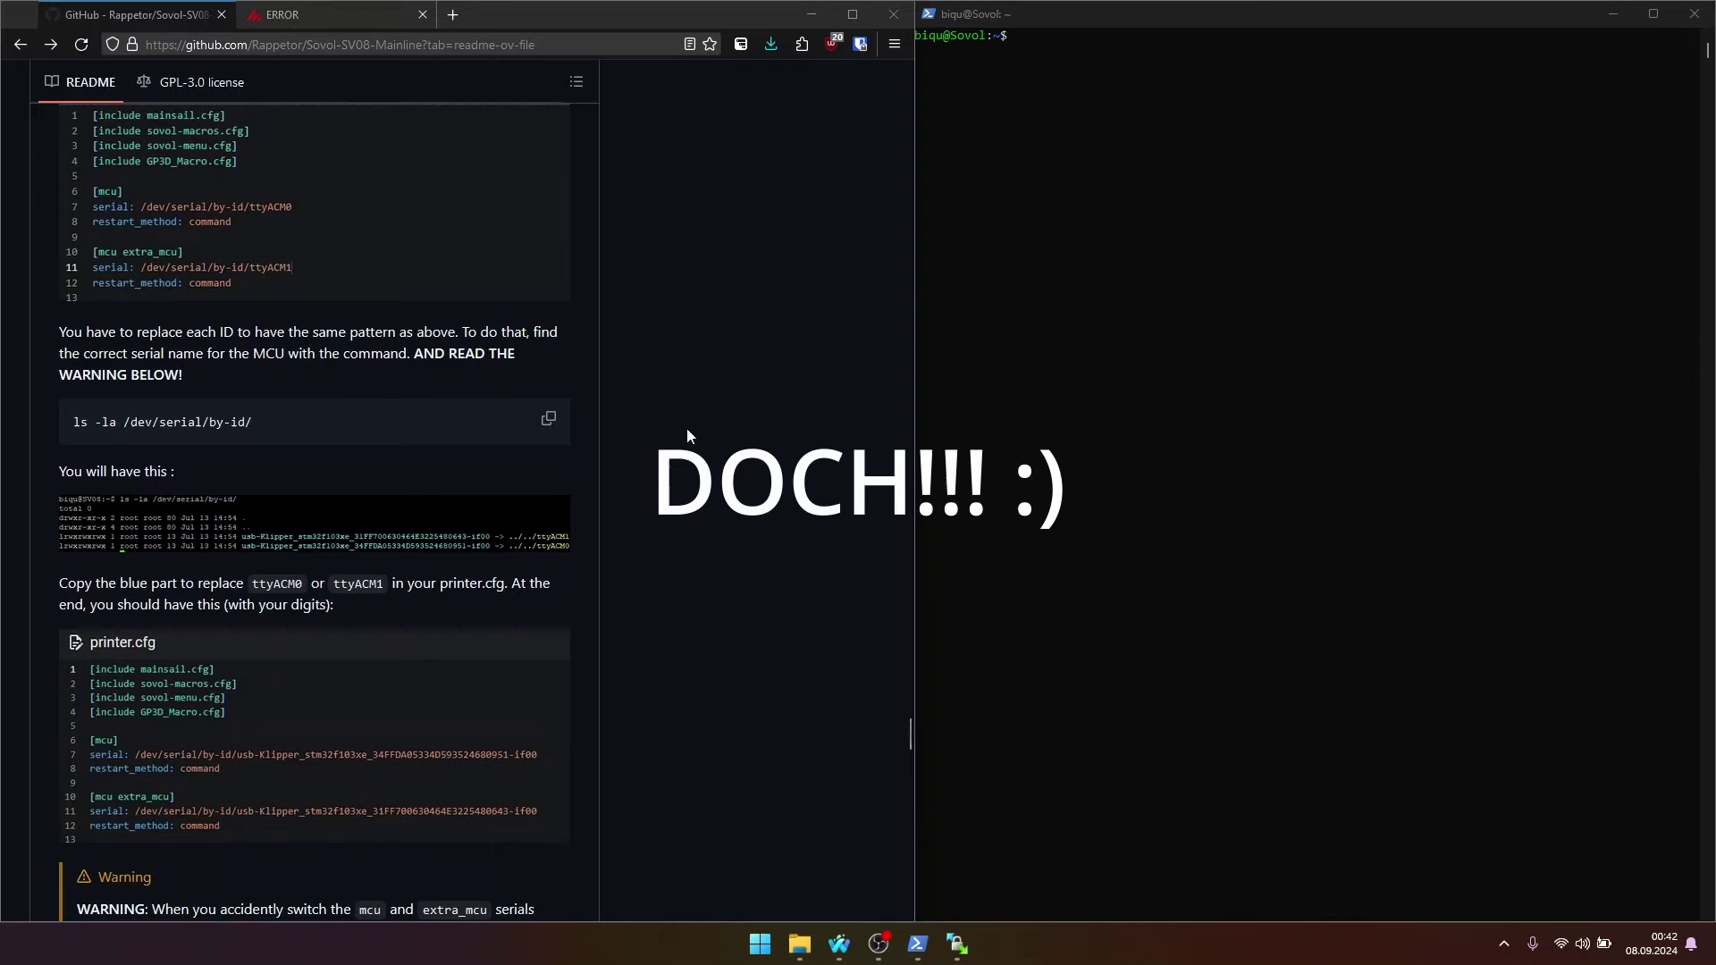
{"action": "left_click", "coordinate": [549, 420]}
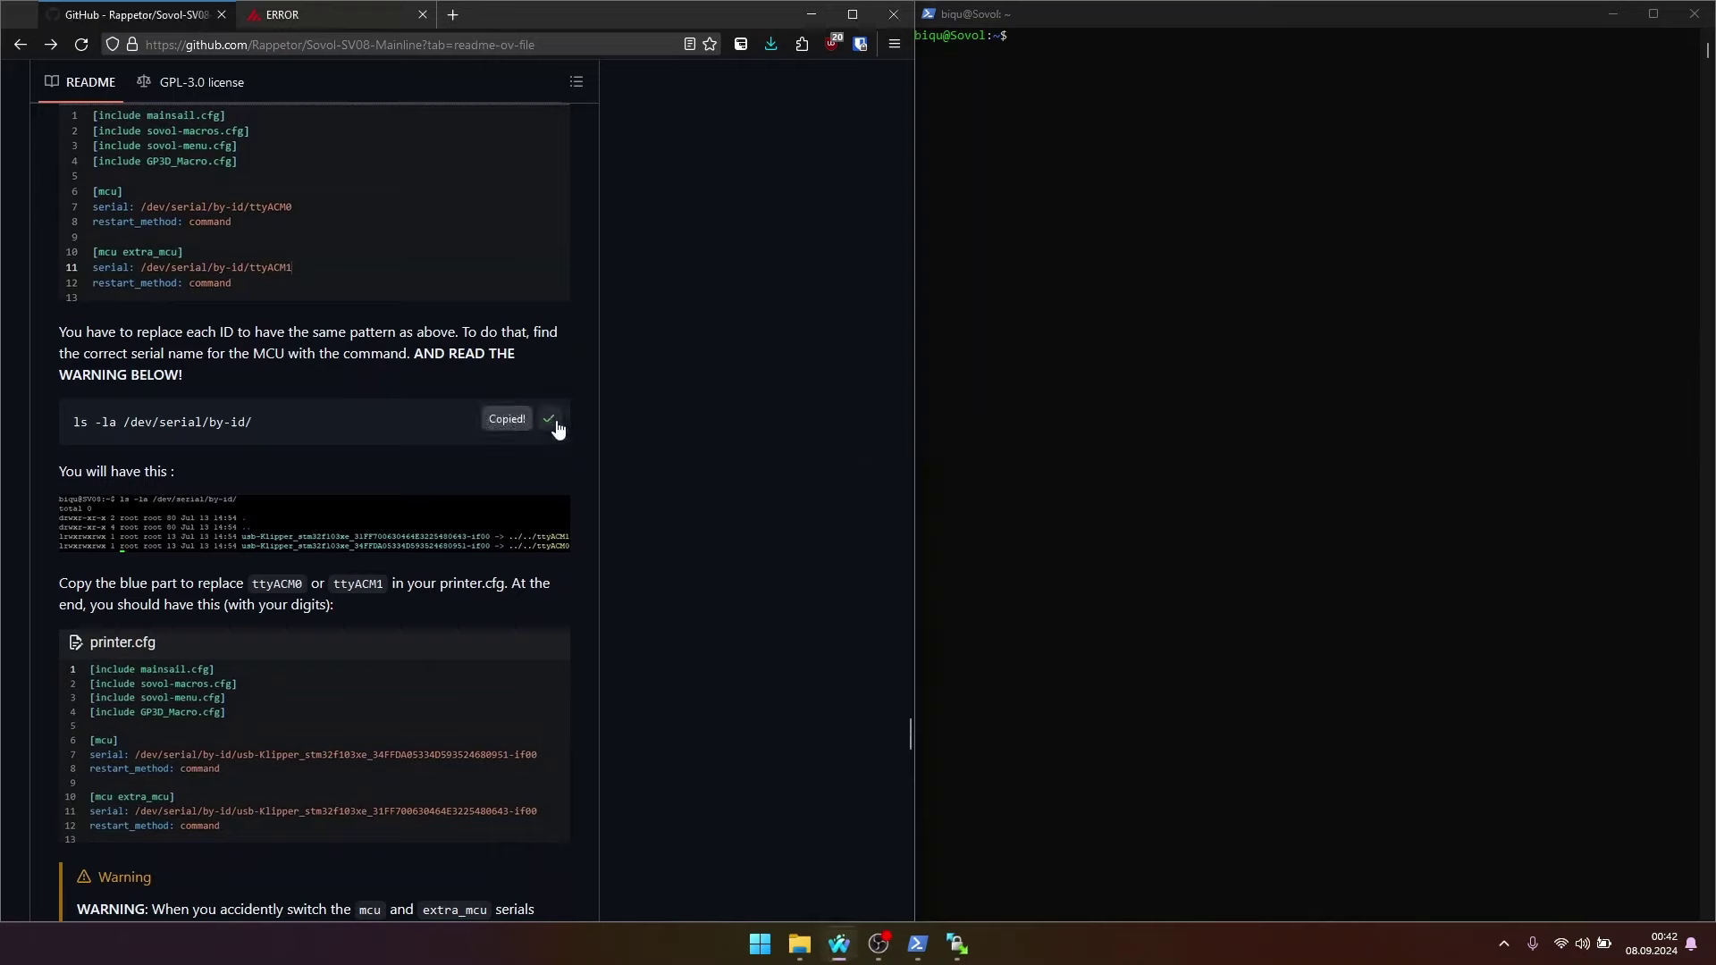